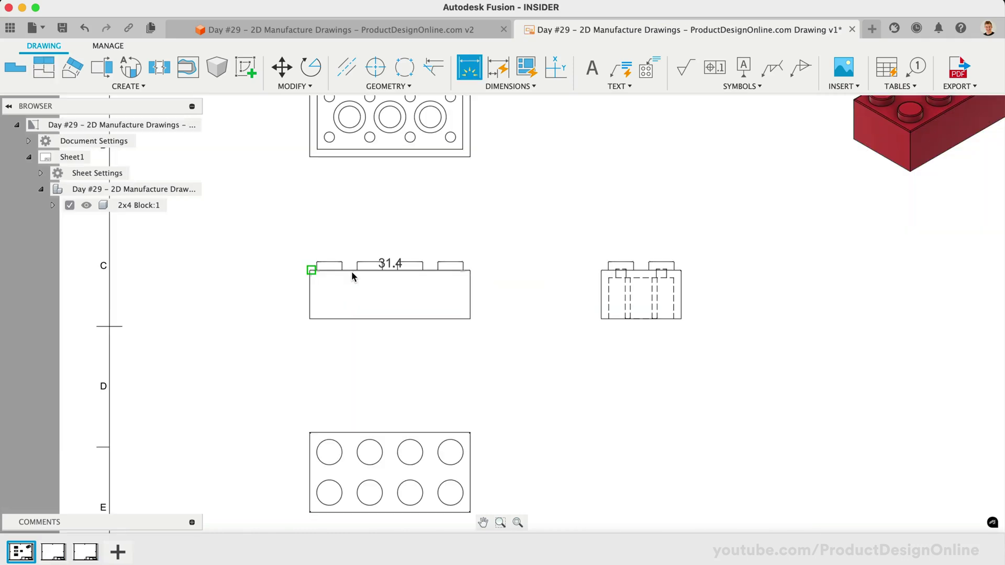
Step: Preview the finished drawing's 9.6 height dimension, detail view and symmetric baseline dimensions
{"action": "left_click", "coordinate": [350, 271]}
{"action": "left_click", "coordinate": [346, 318]}
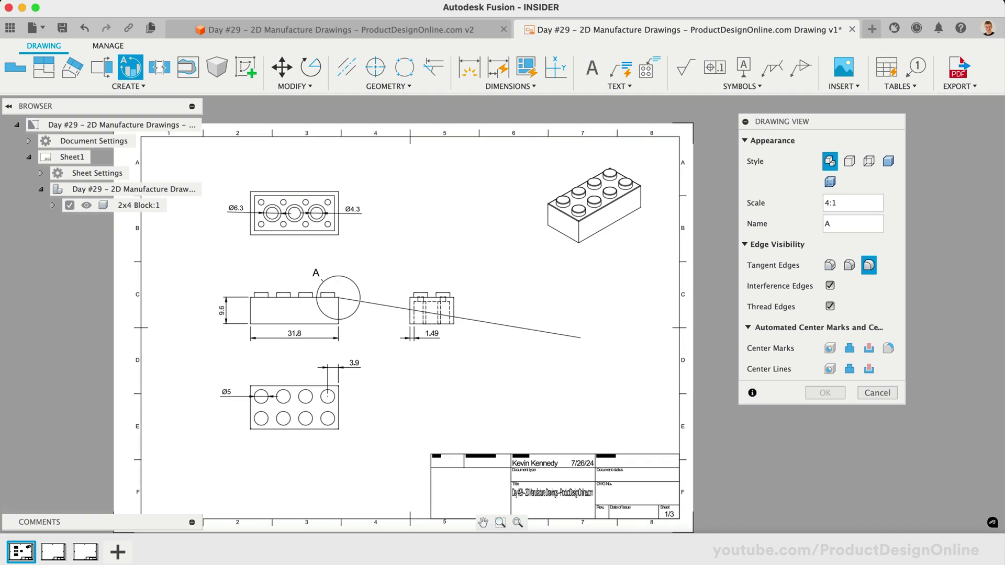
{"action": "left_click", "coordinate": [575, 341]}
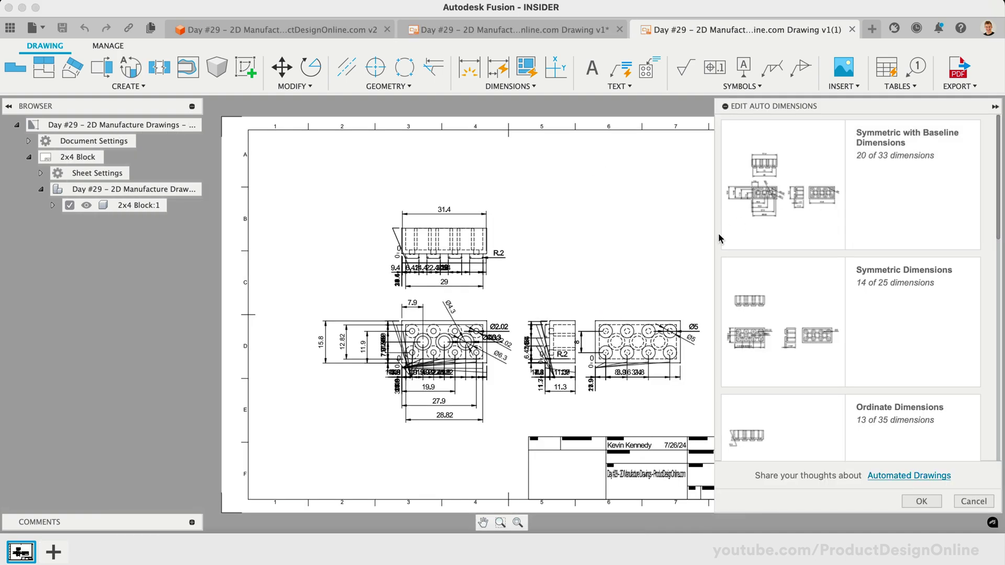
{"action": "left_click", "coordinate": [864, 197]}
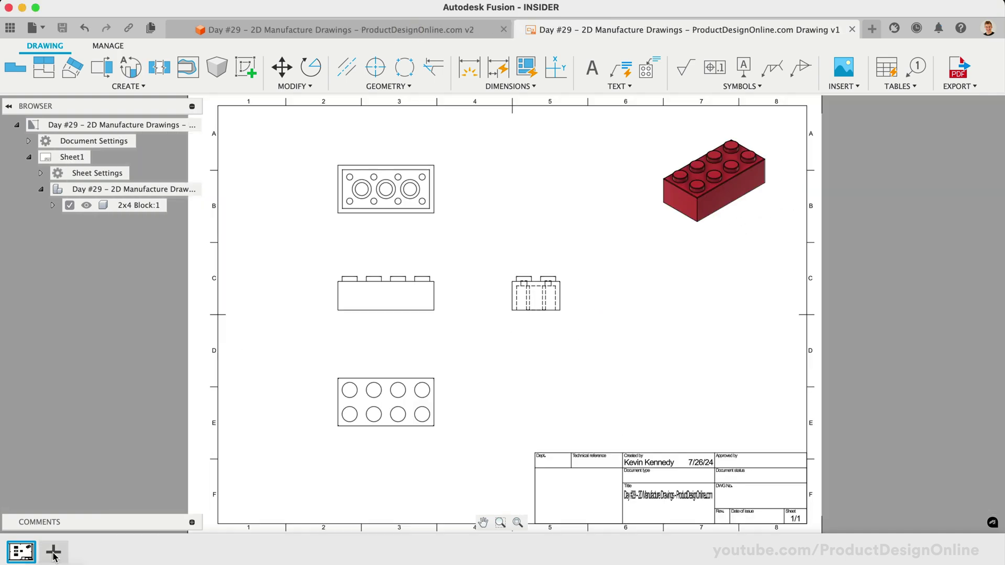
Step: Preview the added second and third sheets and the small rectangle's fillet radius dimension
{"action": "left_click", "coordinate": [53, 552]}
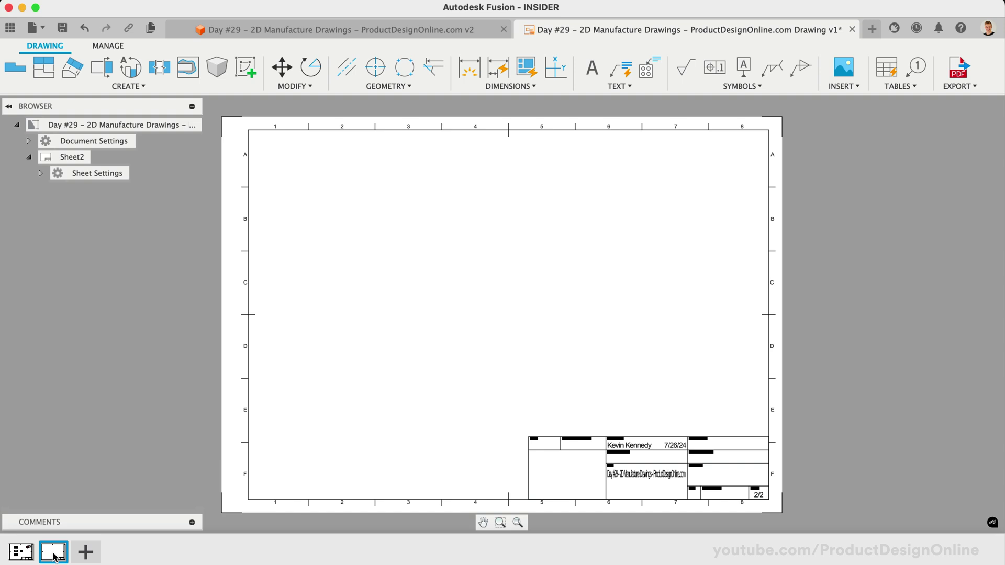
{"action": "left_click", "coordinate": [85, 551]}
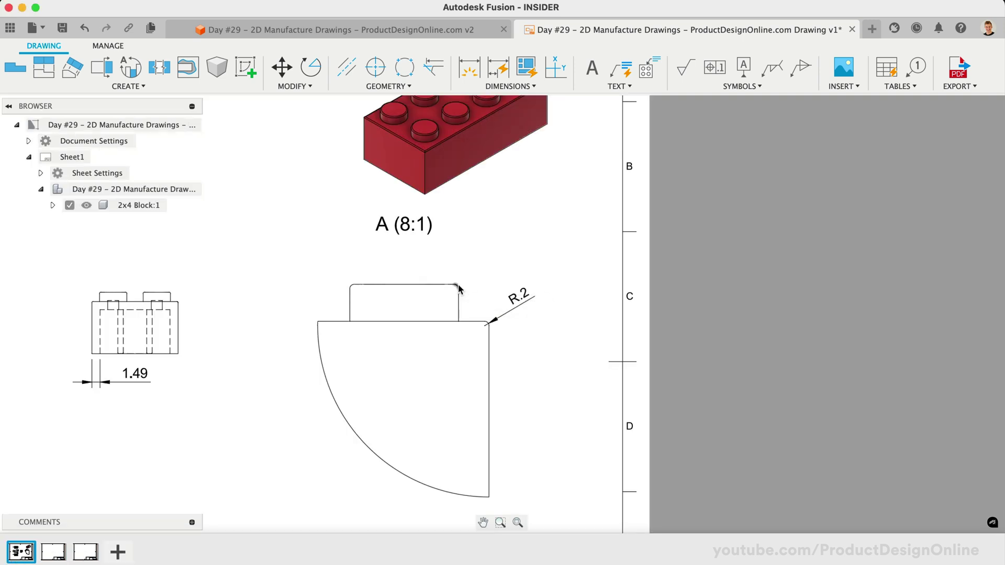
{"action": "left_click", "coordinate": [458, 288]}
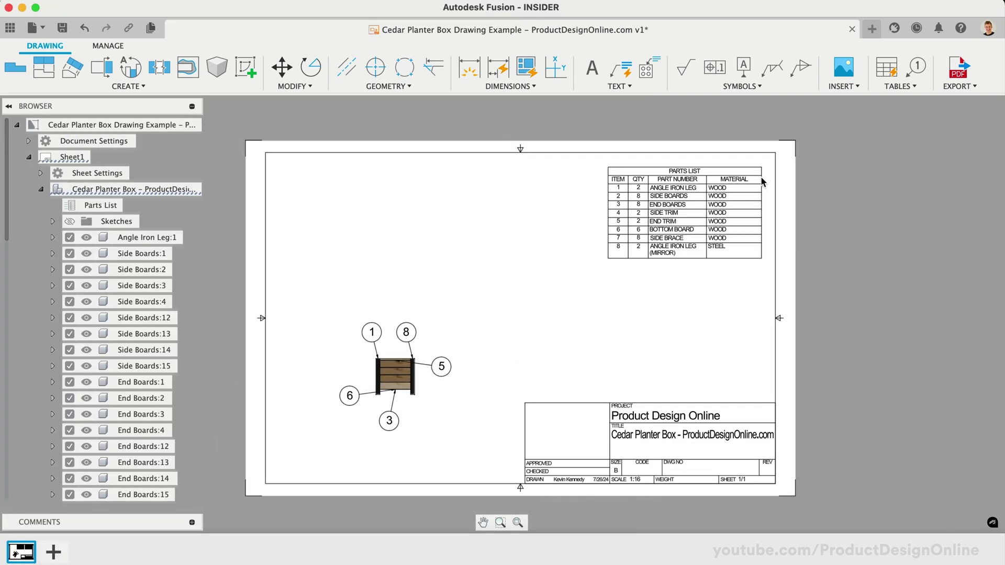
{"action": "scroll", "coordinate": [783, 166], "scroll_direction": "up", "scroll_amount": 5}
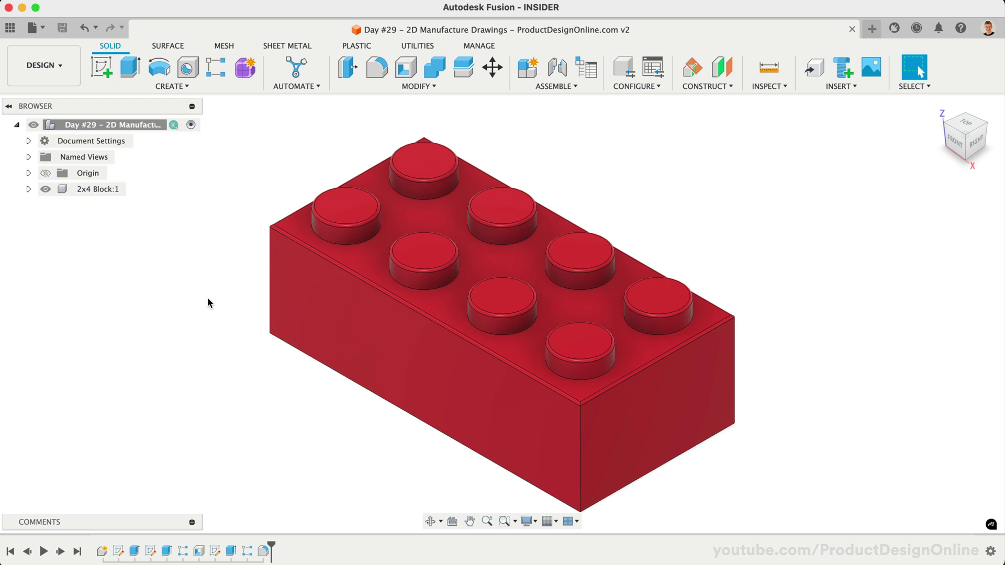
Step: Look through the block design file's options and the file commands, then dismiss them
{"action": "left_click", "coordinate": [10, 28]}
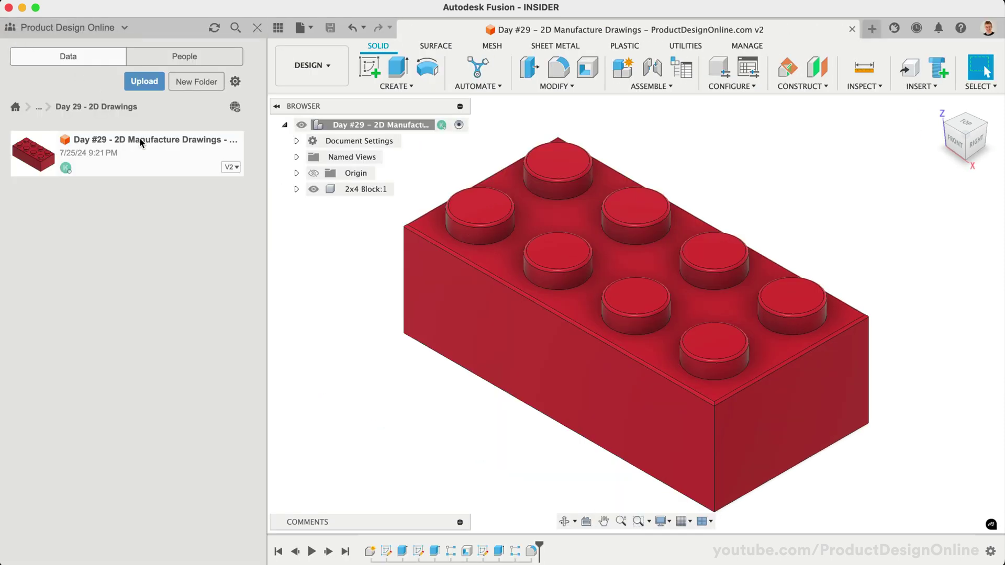
{"action": "right_click", "coordinate": [149, 163]}
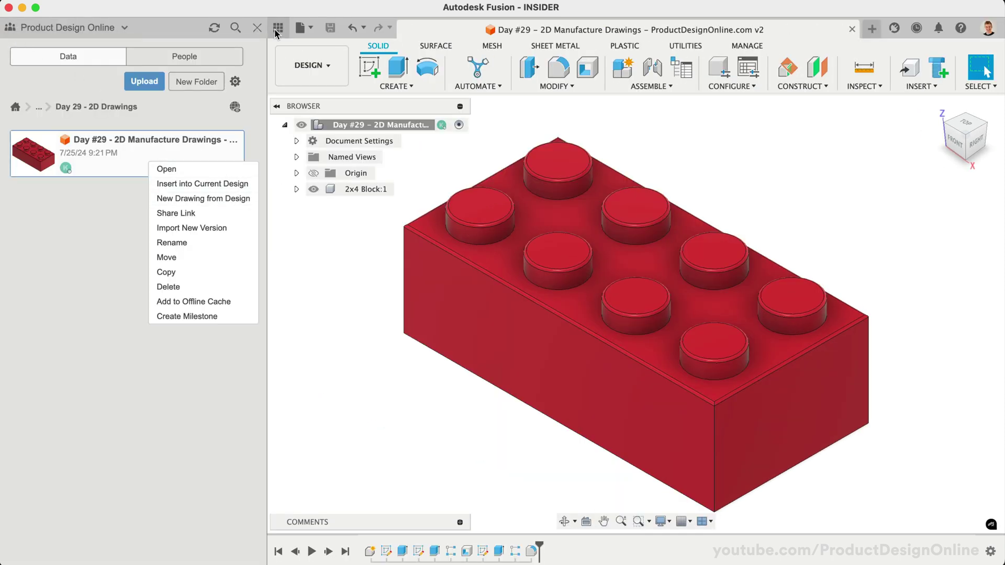
{"action": "left_click", "coordinate": [278, 28]}
{"action": "left_click", "coordinate": [36, 27]}
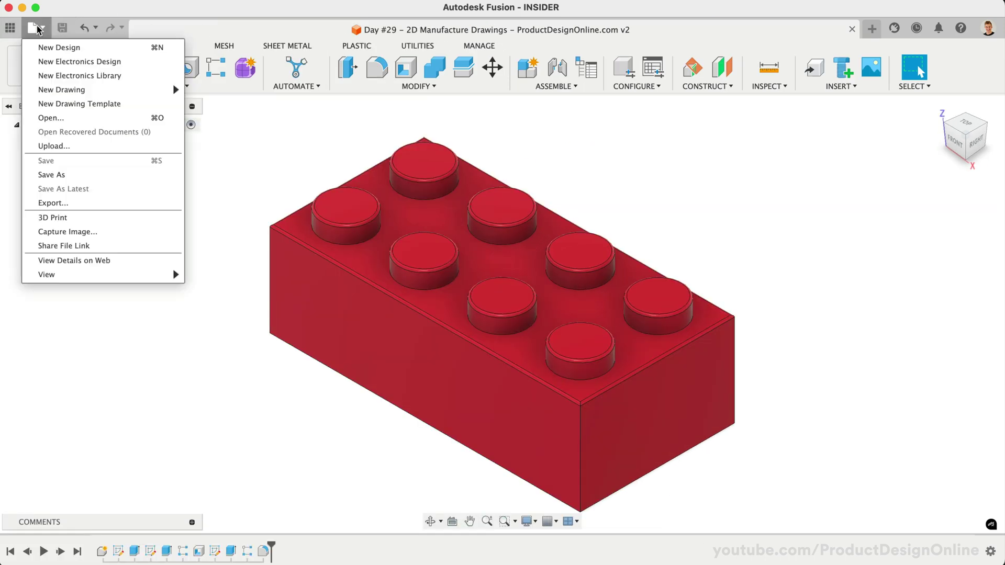
{"action": "mouse_move", "coordinate": [46, 90]}
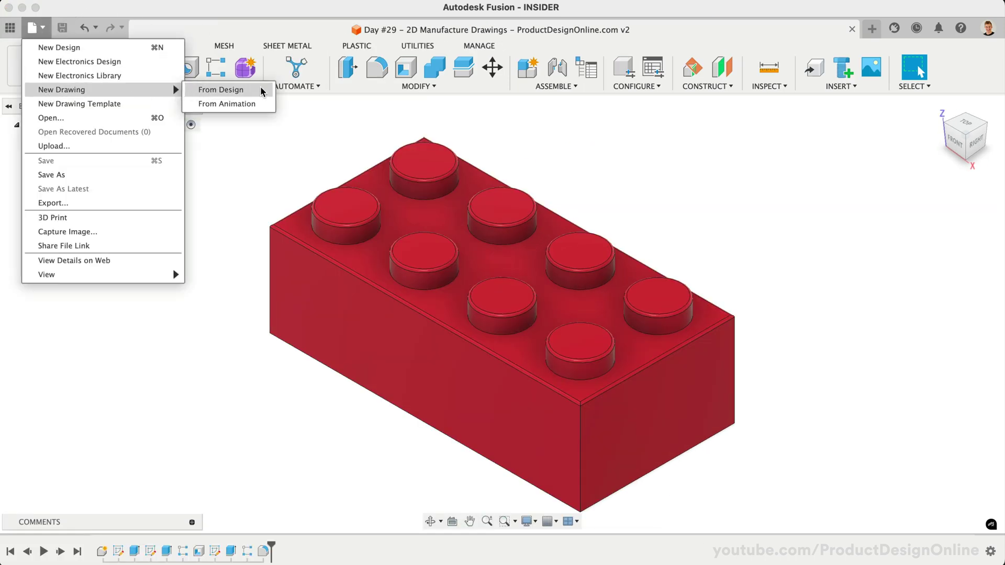
{"action": "left_click", "coordinate": [279, 154]}
Step: Start a drawing From Design via the Workspace dropdown's Drawing entry
{"action": "left_click", "coordinate": [56, 63]}
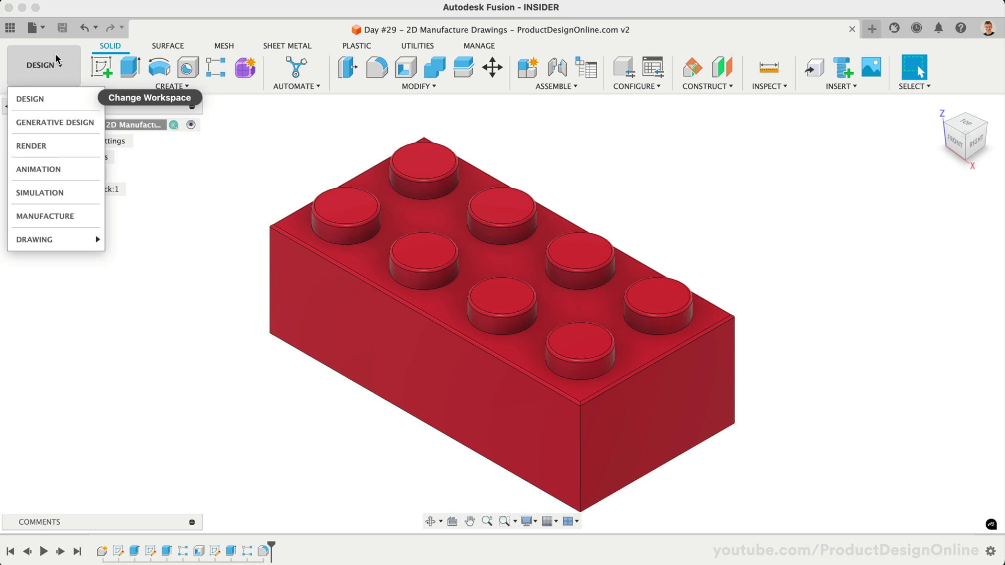
{"action": "mouse_move", "coordinate": [42, 238]}
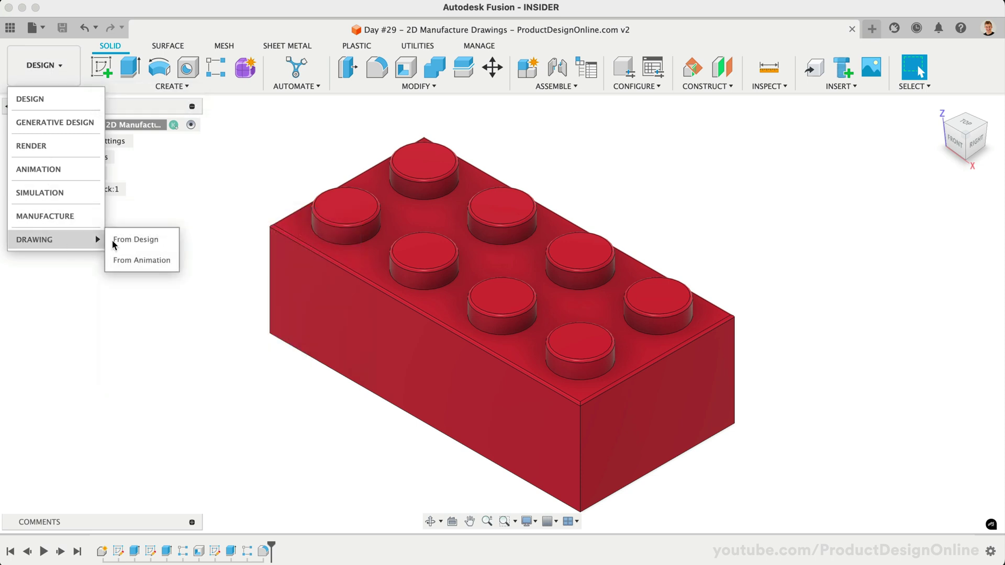
{"action": "left_click", "coordinate": [165, 238]}
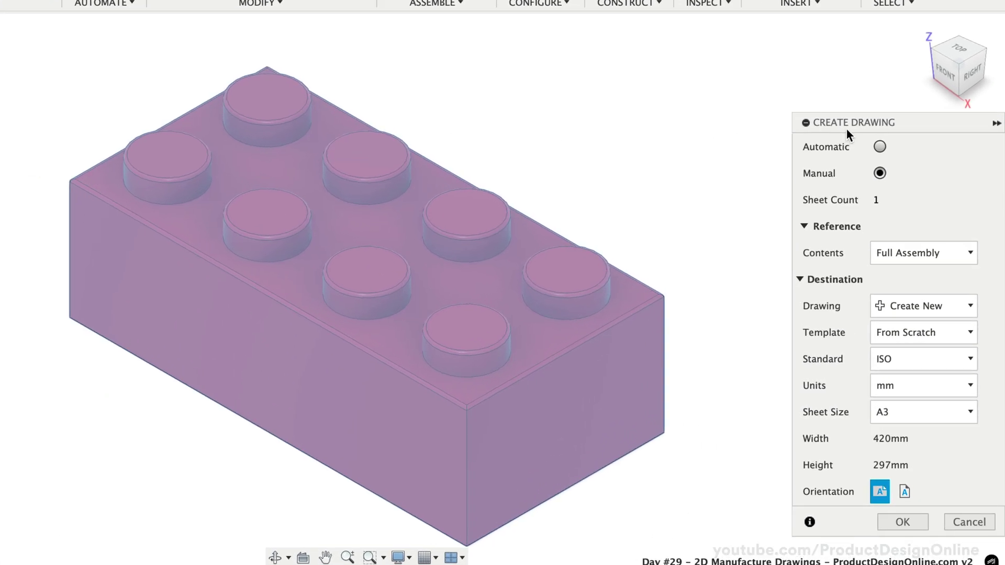
Step: Create the drawing with Manual, Full Assembly, Create New, From Scratch, ISO, mm and A3 settings
{"action": "left_click_drag", "start_coordinate": [846, 130], "coordinate": [771, 62]}
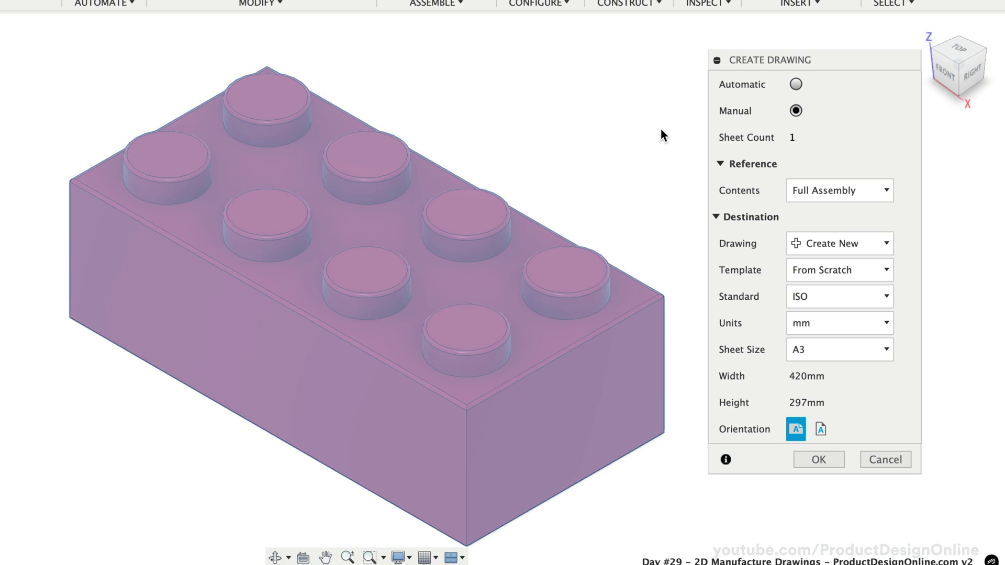
{"action": "left_click", "coordinate": [796, 110]}
{"action": "left_click", "coordinate": [871, 191]}
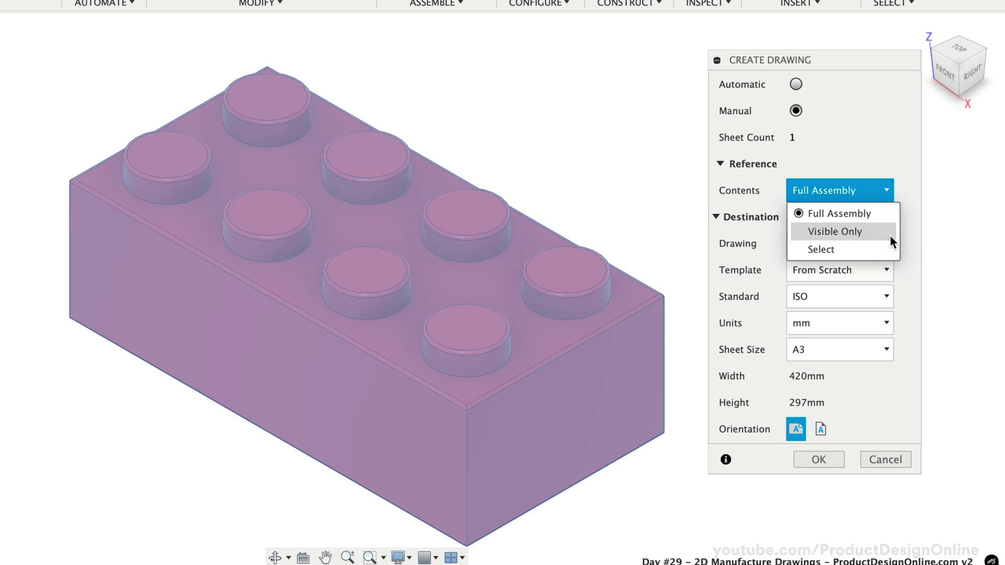
{"action": "left_click", "coordinate": [877, 159]}
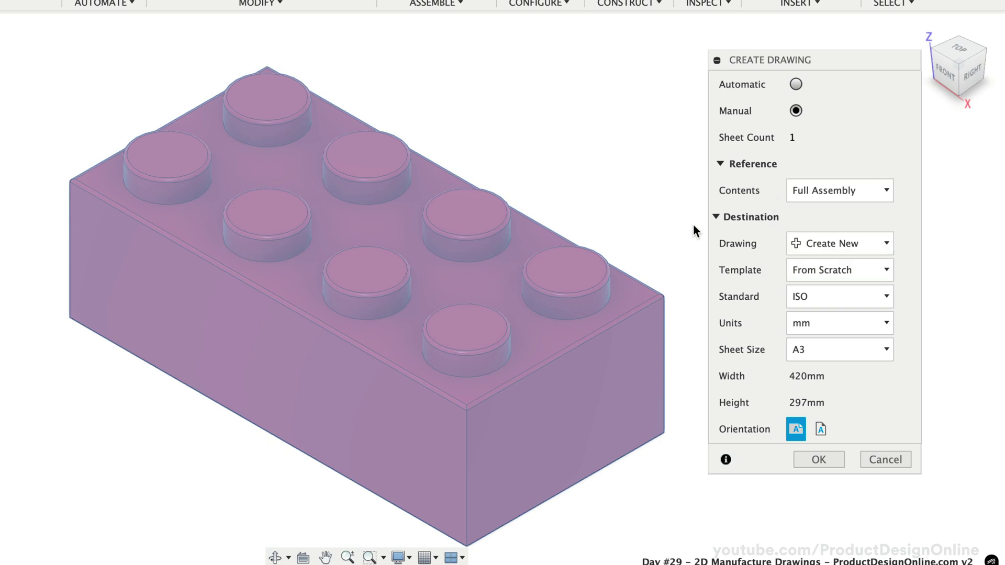
{"action": "left_click", "coordinate": [832, 245]}
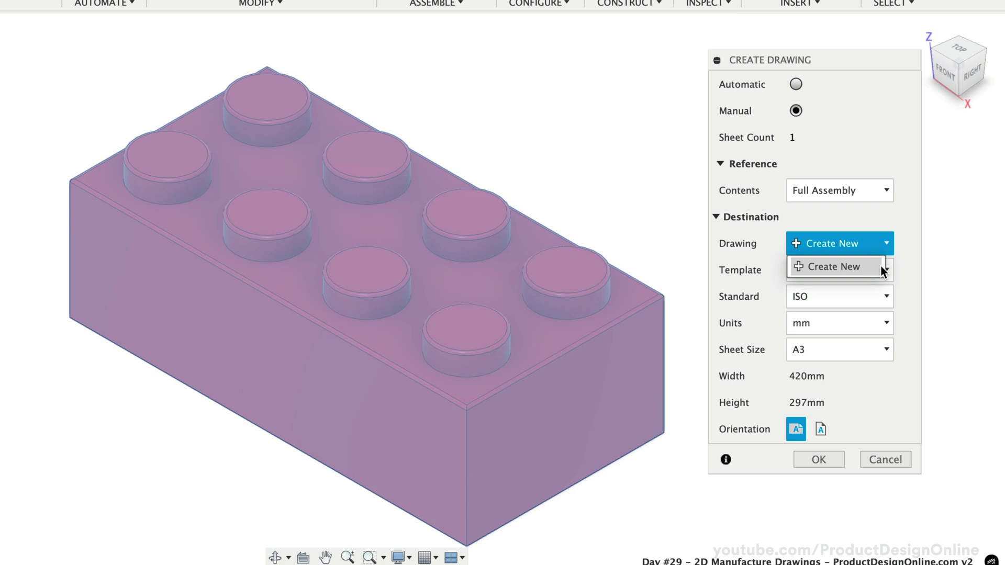
{"action": "left_click", "coordinate": [756, 238]}
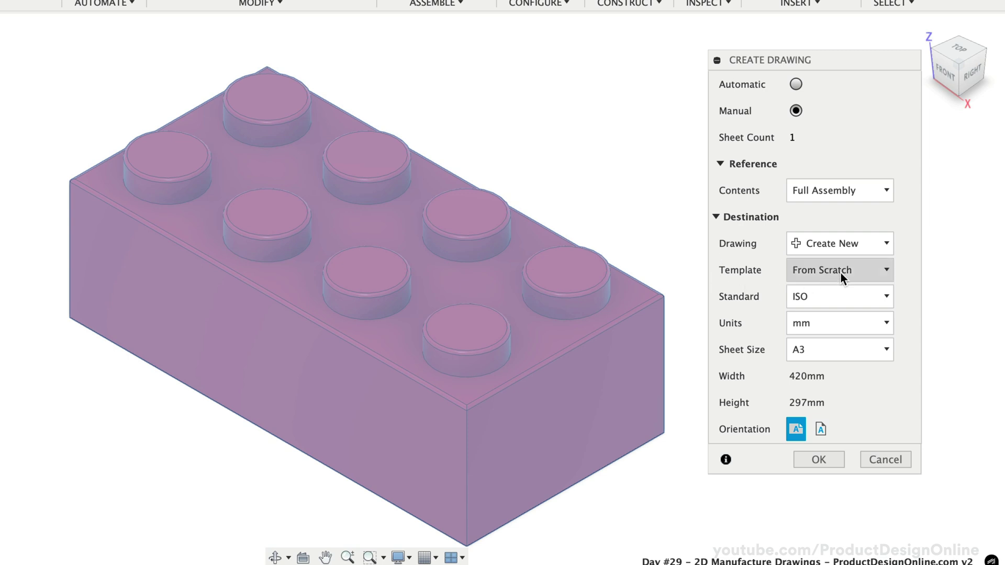
{"action": "left_click", "coordinate": [876, 270]}
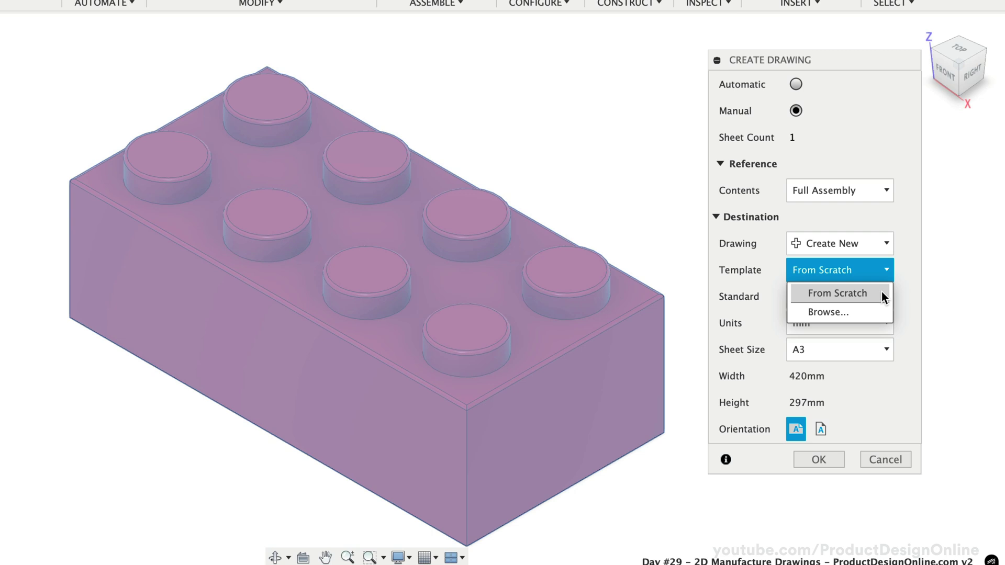
{"action": "left_click", "coordinate": [908, 282]}
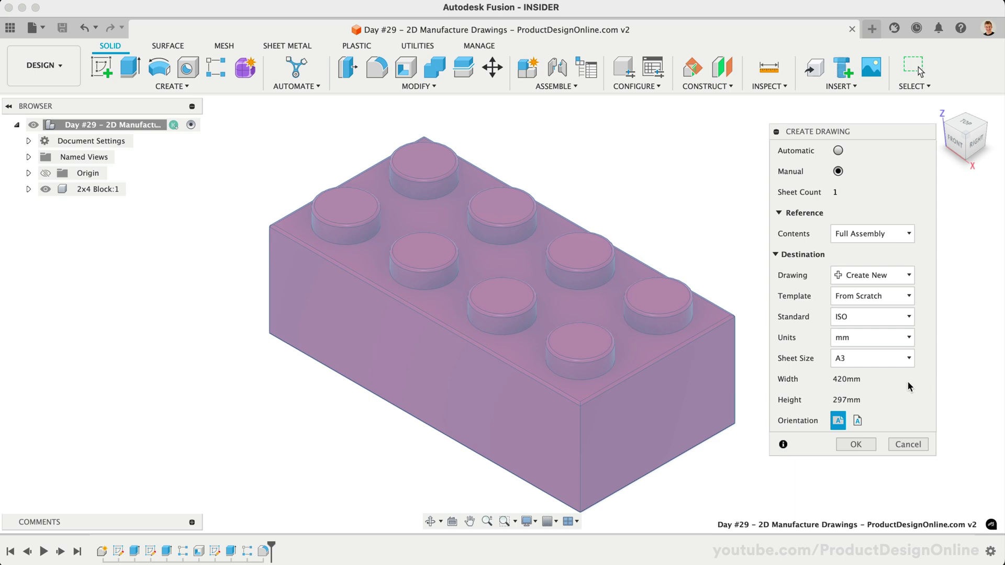
{"action": "left_click", "coordinate": [873, 446]}
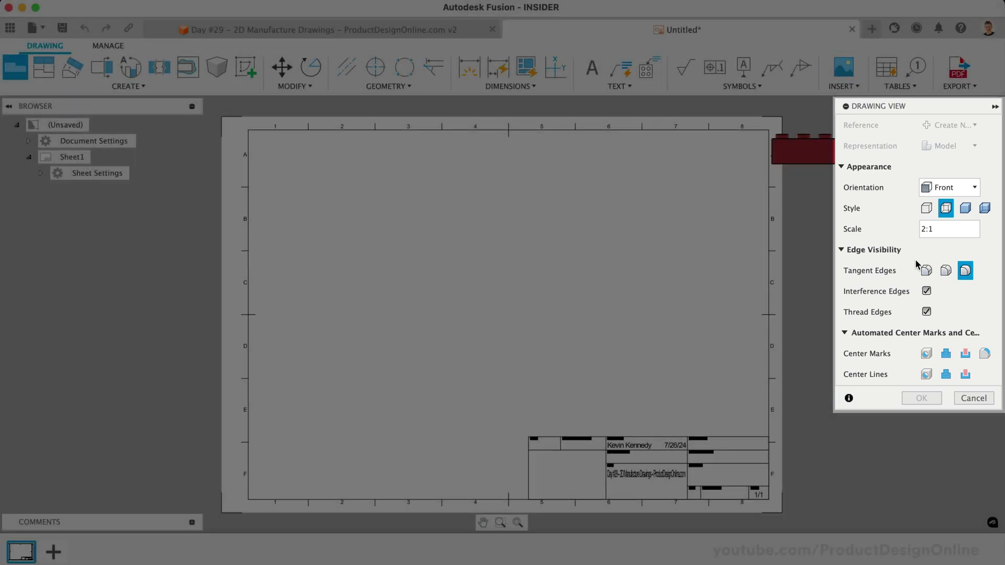
Step: Place the Front base view at 2:1 and shift it left of sheet centre
{"action": "left_click_drag", "start_coordinate": [890, 110], "coordinate": [853, 123]}
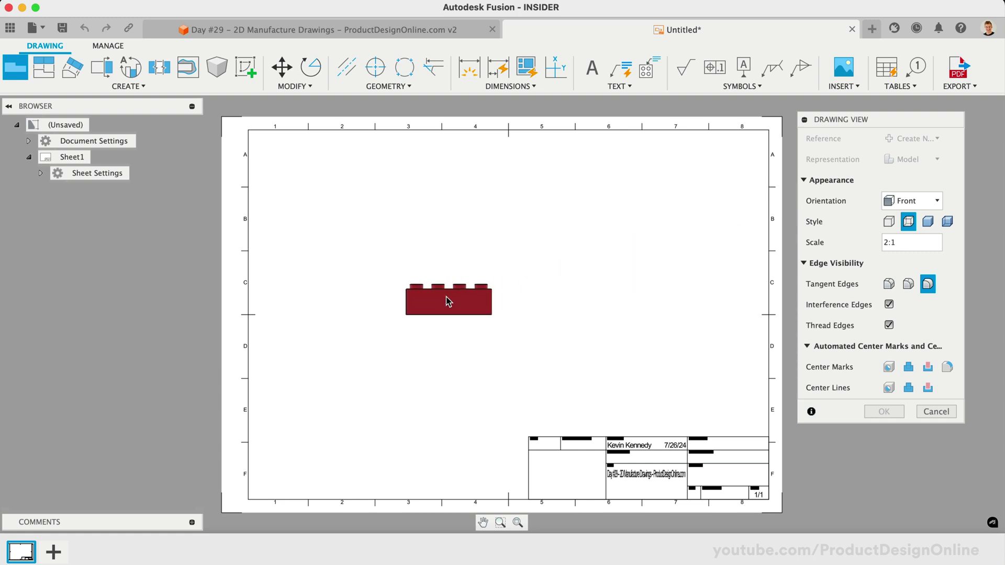
{"action": "left_click", "coordinate": [416, 299]}
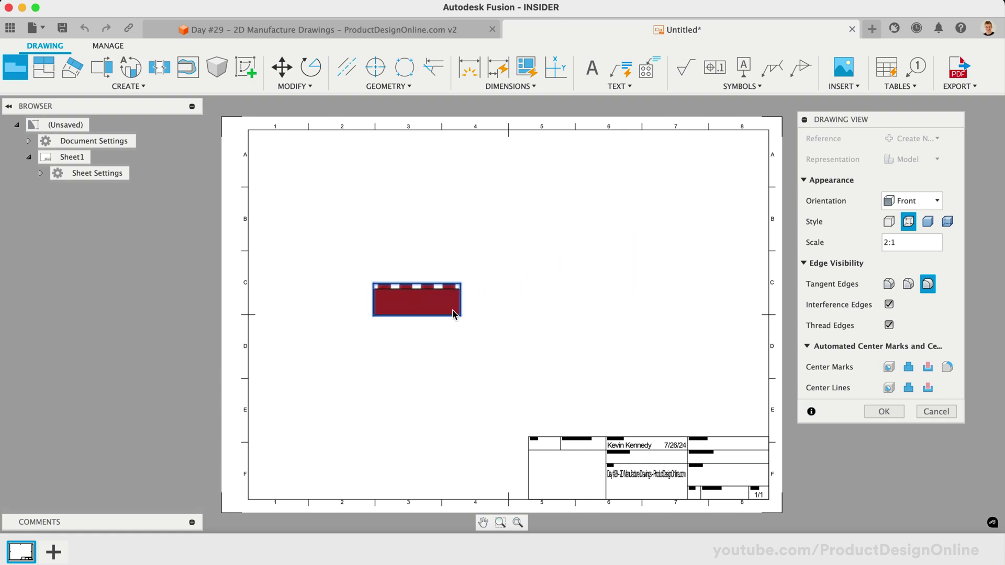
{"action": "left_click", "coordinate": [884, 411]}
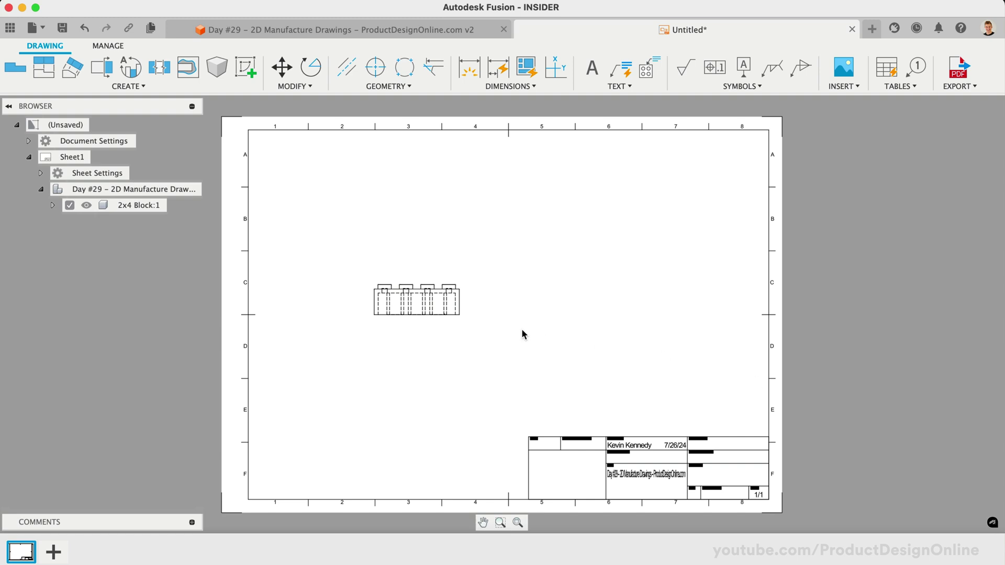
{"action": "left_click", "coordinate": [408, 299]}
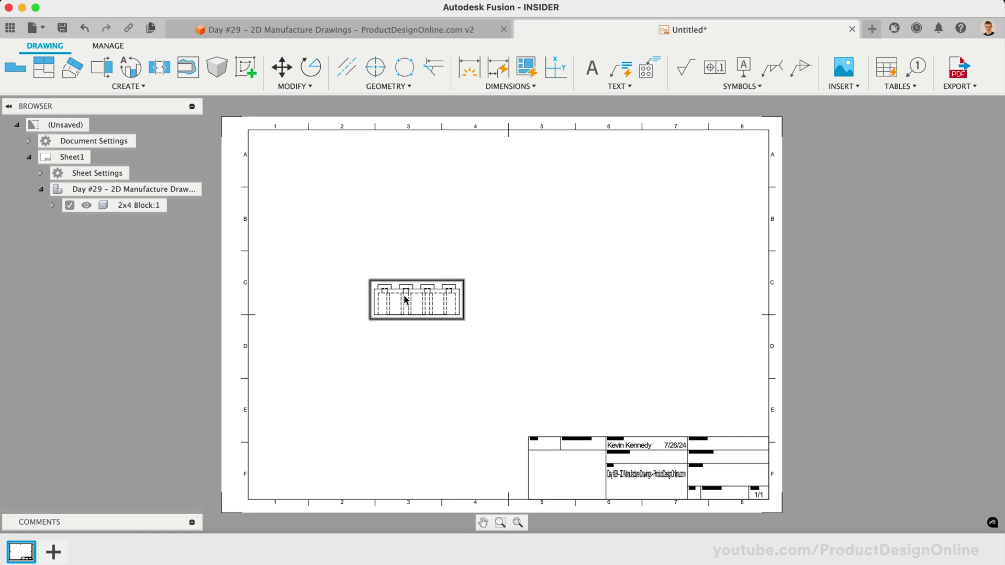
{"action": "mouse_move", "coordinate": [408, 299]}
{"action": "left_mouse_down"}
{"action": "mouse_move", "coordinate": [523, 314]}
{"action": "mouse_move", "coordinate": [365, 278]}
{"action": "mouse_move", "coordinate": [486, 272]}
{"action": "mouse_move", "coordinate": [405, 278]}
{"action": "mouse_move", "coordinate": [413, 295]}
{"action": "left_mouse_up"}
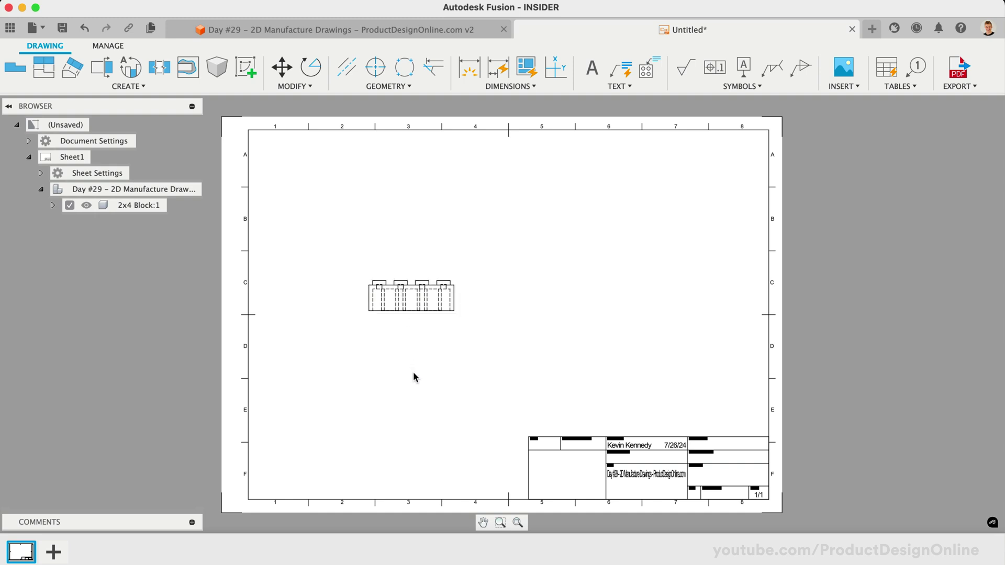
{"action": "scroll", "coordinate": [412, 371], "scroll_direction": "up", "scroll_amount": 1}
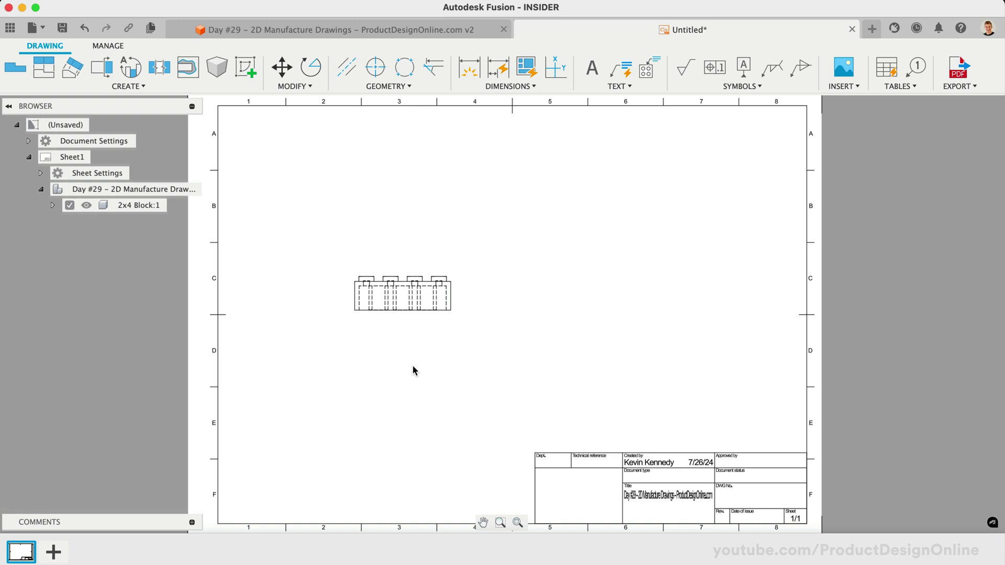
Step: Project top, bottom, right-side and isometric views from the front view
{"action": "left_click", "coordinate": [38, 68]}
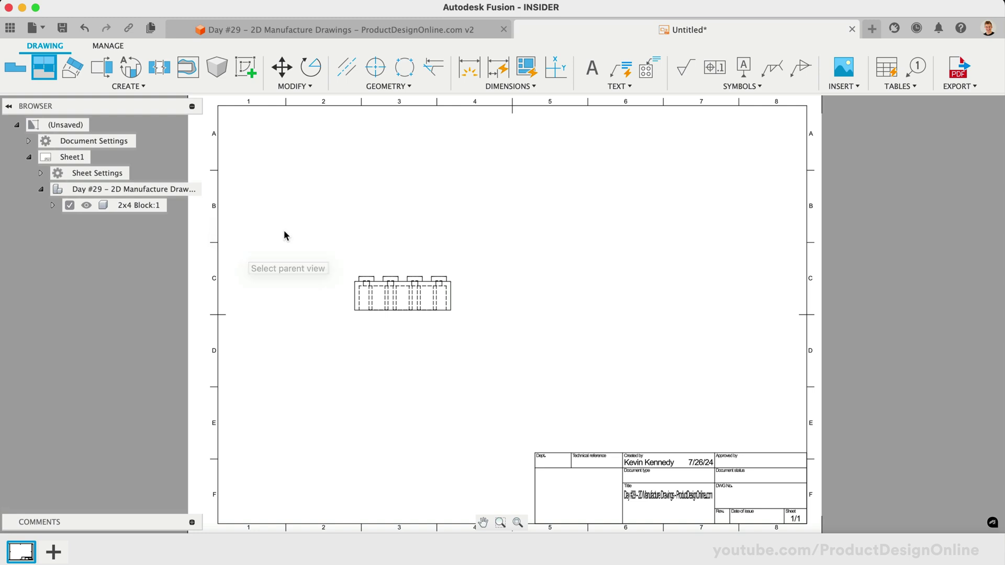
{"action": "left_click", "coordinate": [403, 299]}
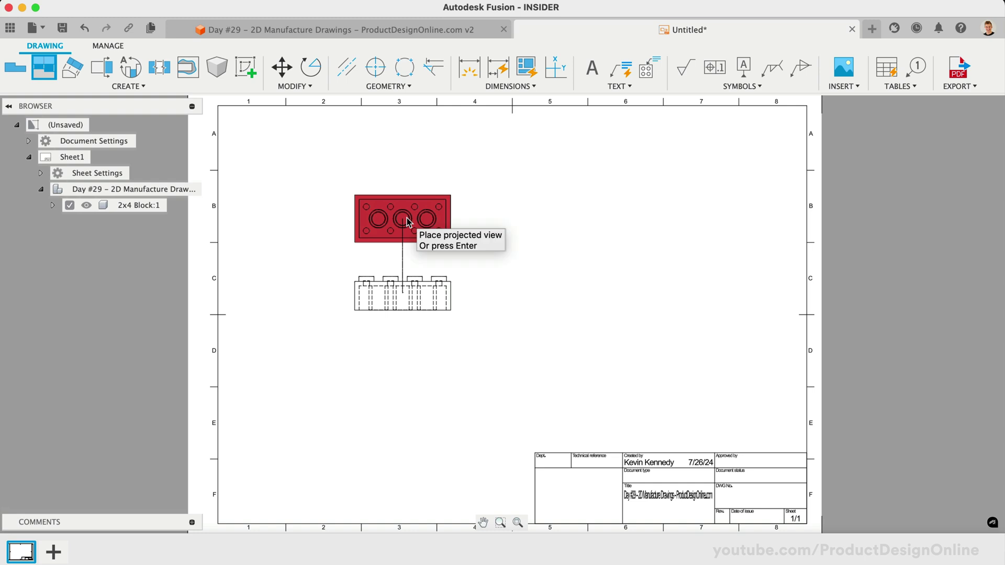
{"action": "left_click", "coordinate": [409, 222]}
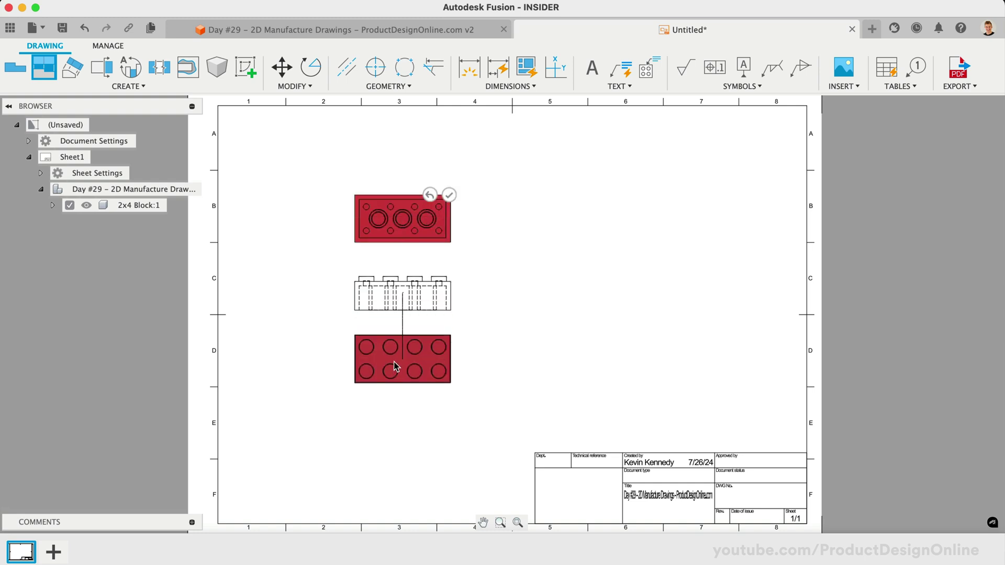
{"action": "left_click", "coordinate": [402, 359]}
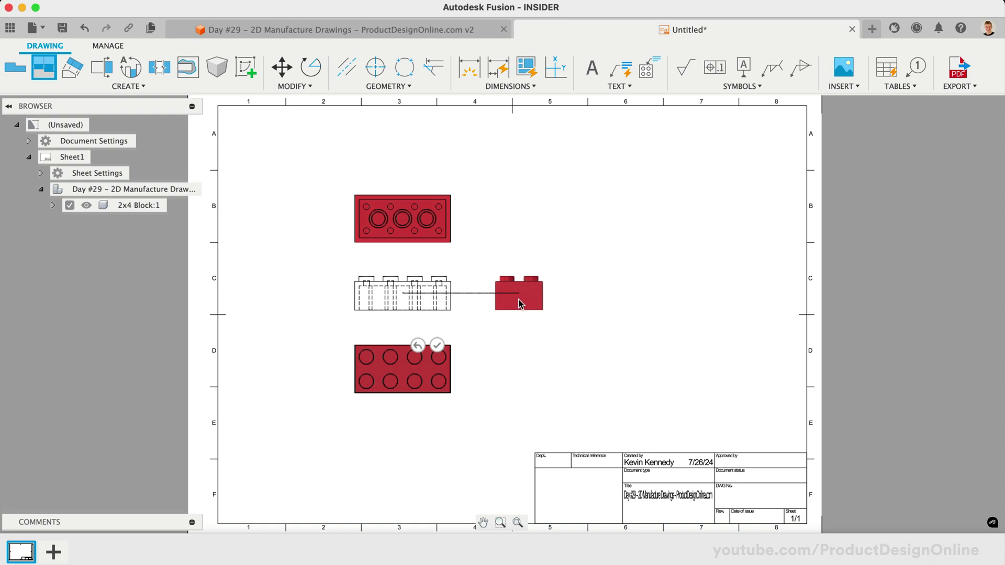
{"action": "left_click", "coordinate": [519, 303]}
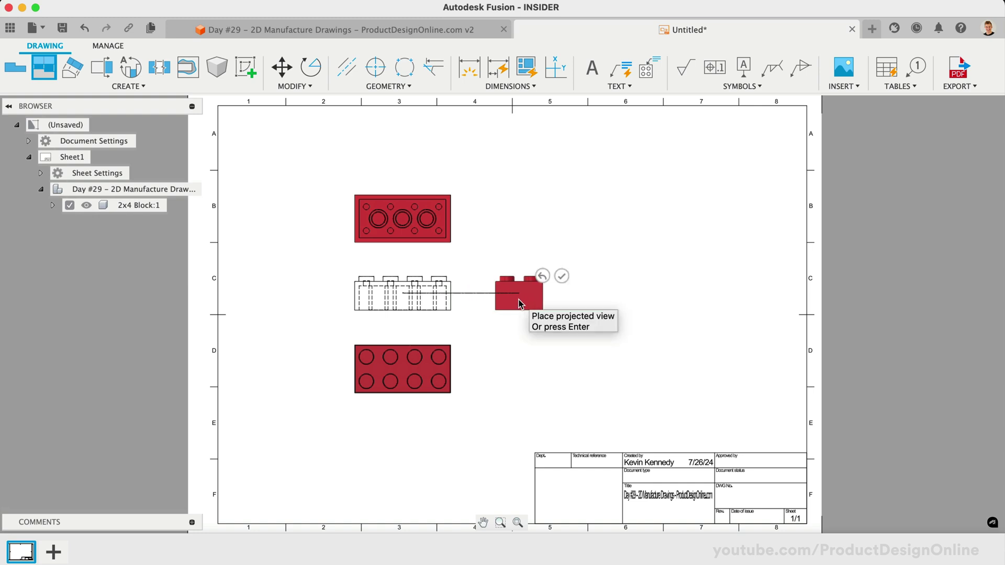
{"action": "left_click", "coordinate": [519, 304]}
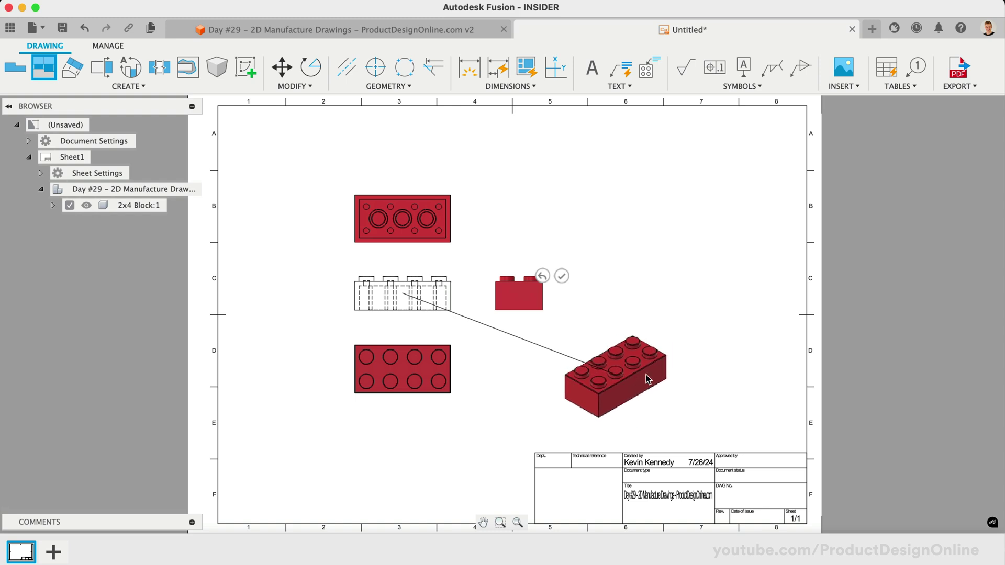
{"action": "left_click", "coordinate": [654, 374]}
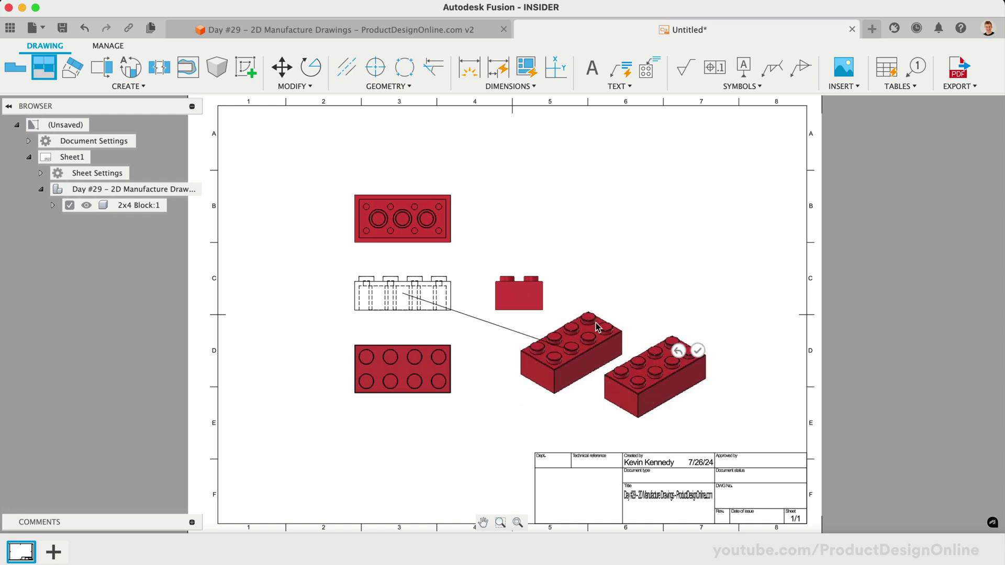
{"action": "left_click", "coordinate": [697, 350]}
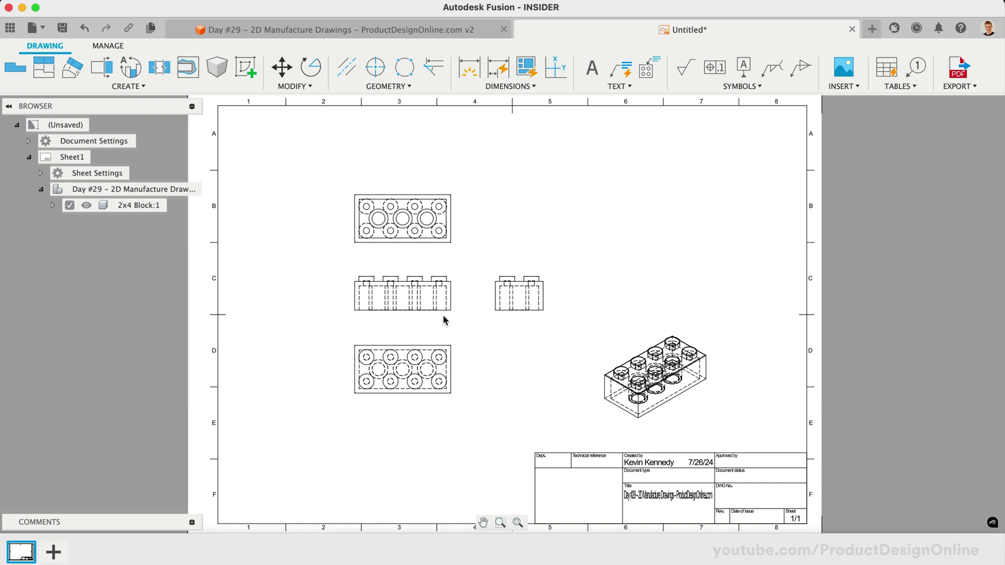
Step: Set the front view's style to Visible Edges so dashed hidden lines disappear
{"action": "left_click", "coordinate": [442, 300]}
{"action": "double_click", "coordinate": [411, 299]}
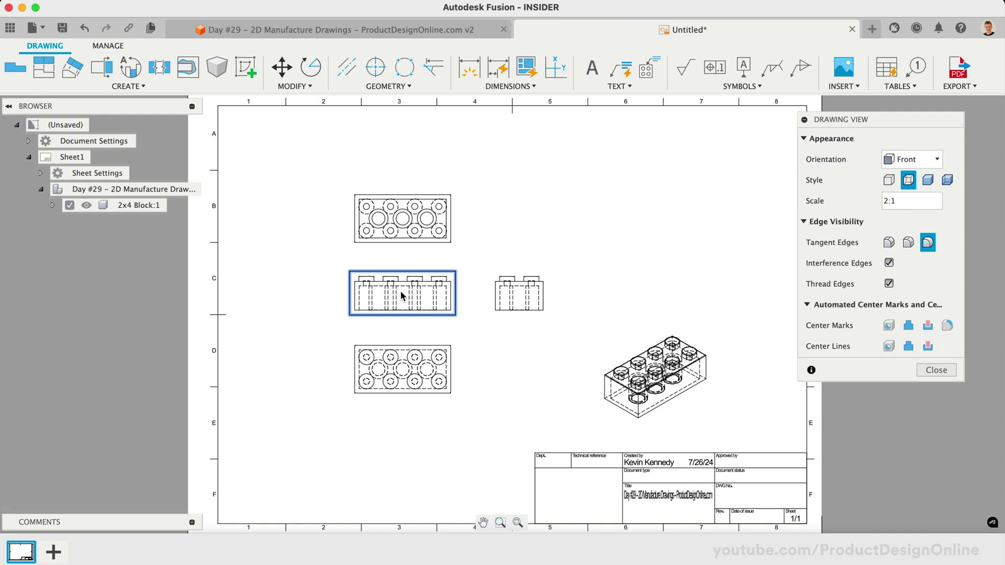
{"action": "left_click", "coordinate": [889, 181]}
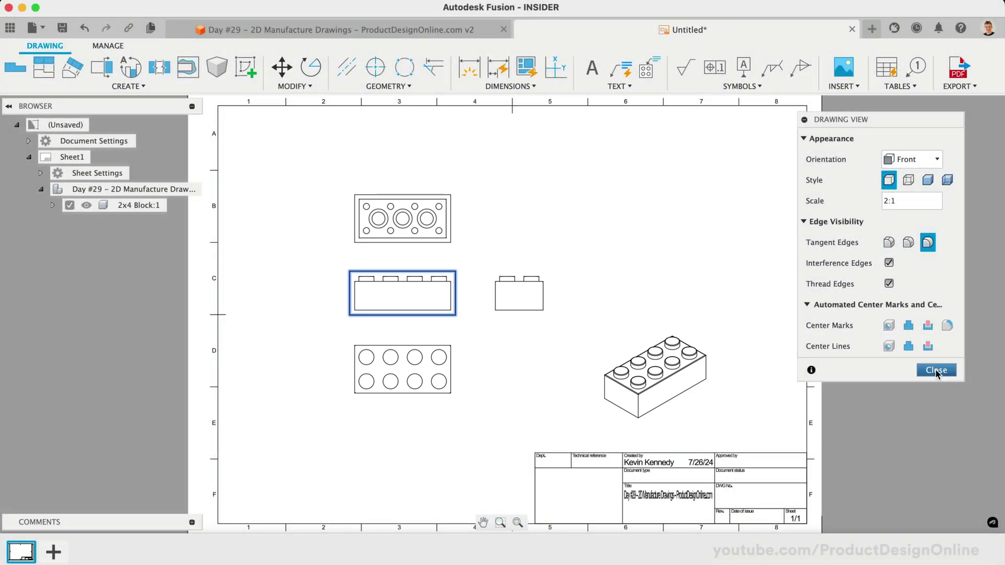
{"action": "left_click", "coordinate": [936, 371]}
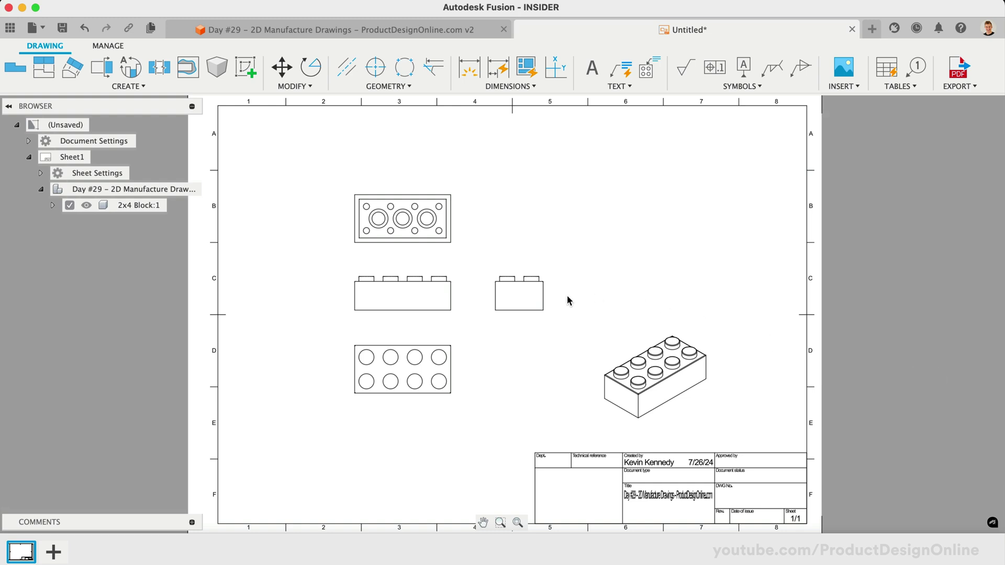
Step: Switch the right-side view's style to Visible and Hidden Edges
{"action": "double_click", "coordinate": [520, 298]}
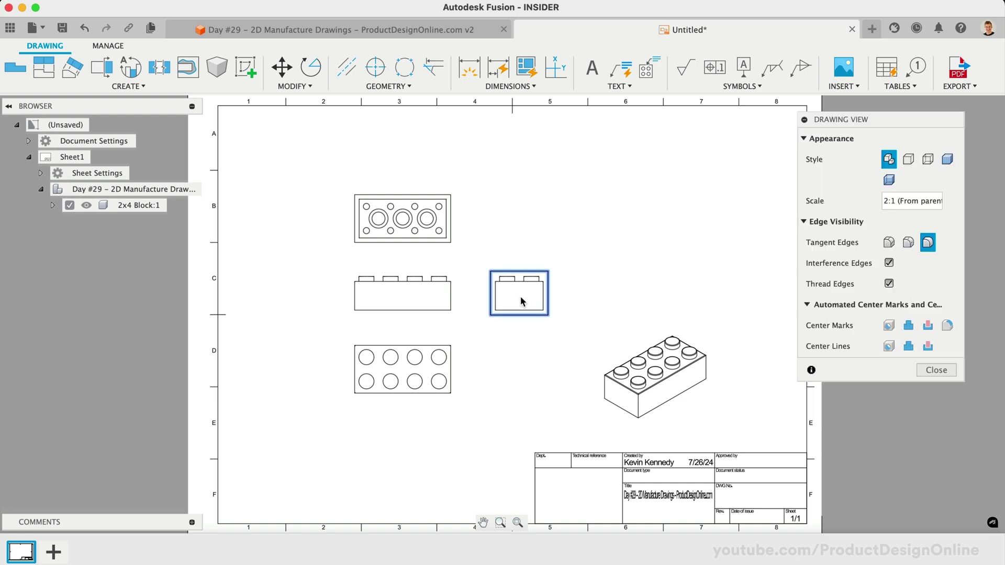
{"action": "left_click_drag", "start_coordinate": [870, 117], "coordinate": [811, 119]}
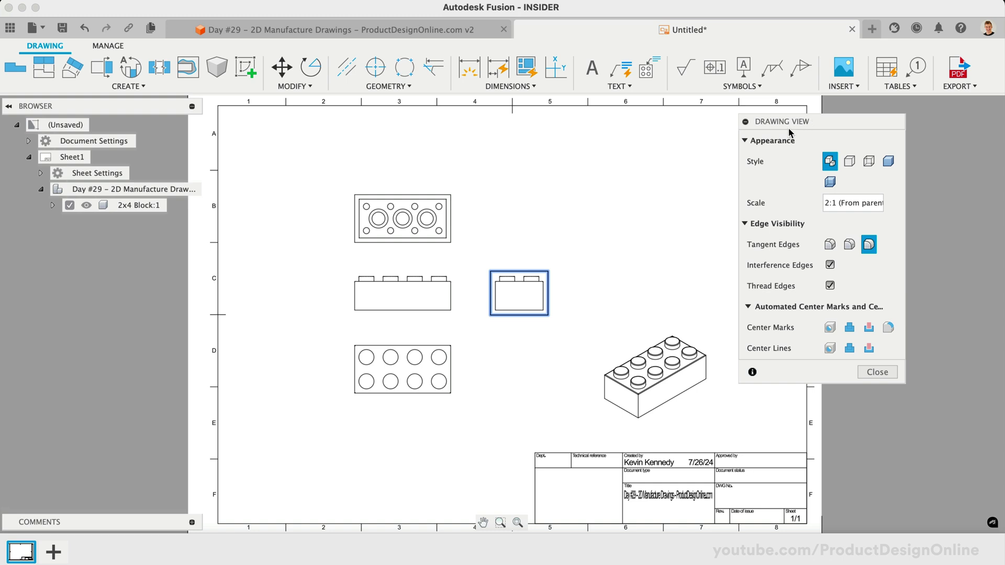
{"action": "left_click", "coordinate": [866, 163]}
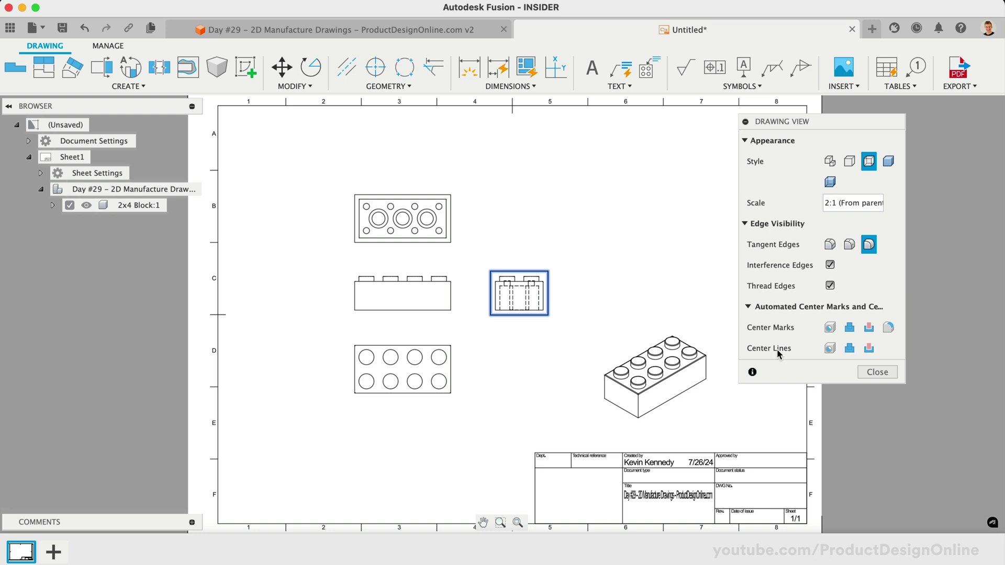
{"action": "left_click", "coordinate": [876, 372]}
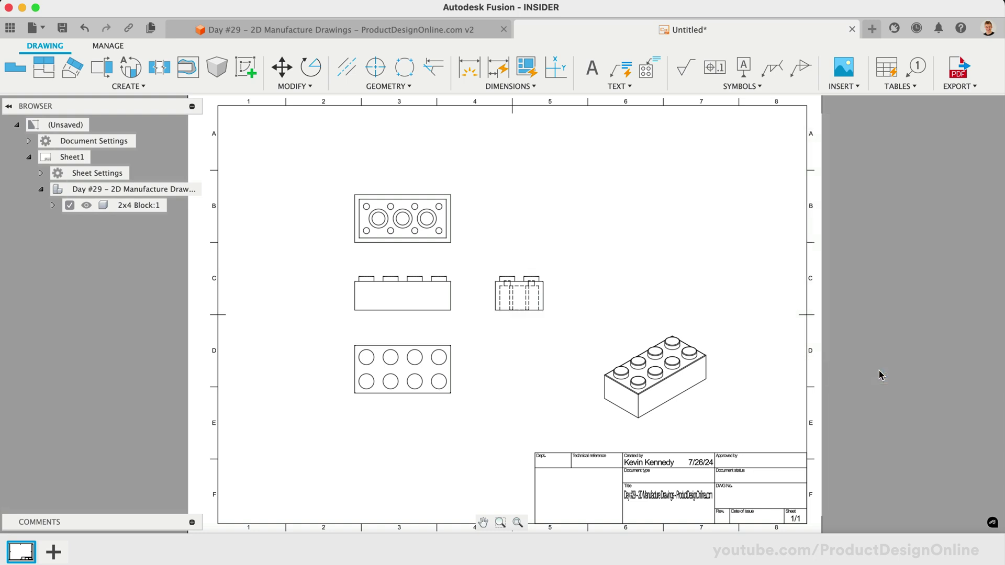
Step: Make the isometric view Shaded and move it to the sheet's upper right
{"action": "double_click", "coordinate": [675, 373]}
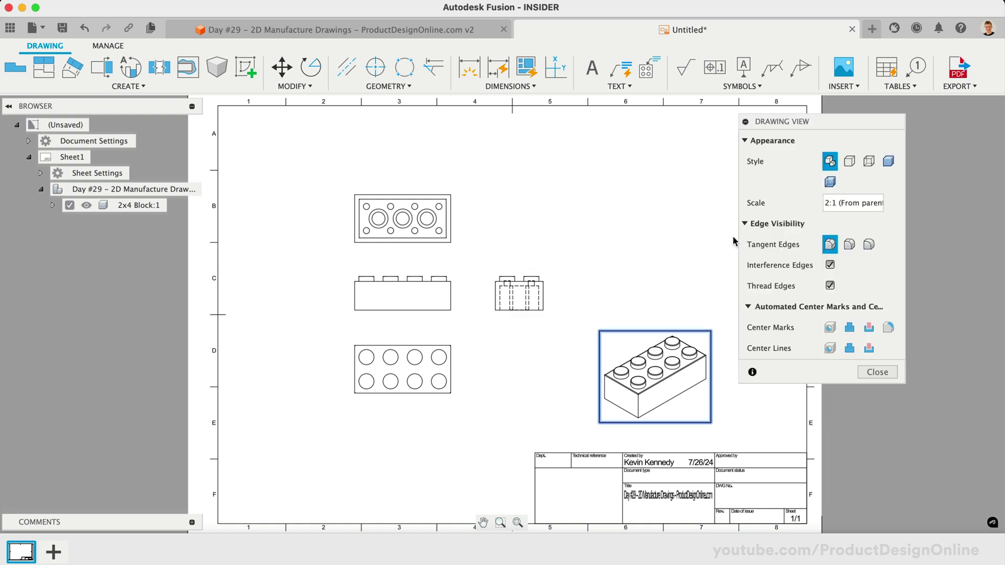
{"action": "left_click", "coordinate": [888, 161]}
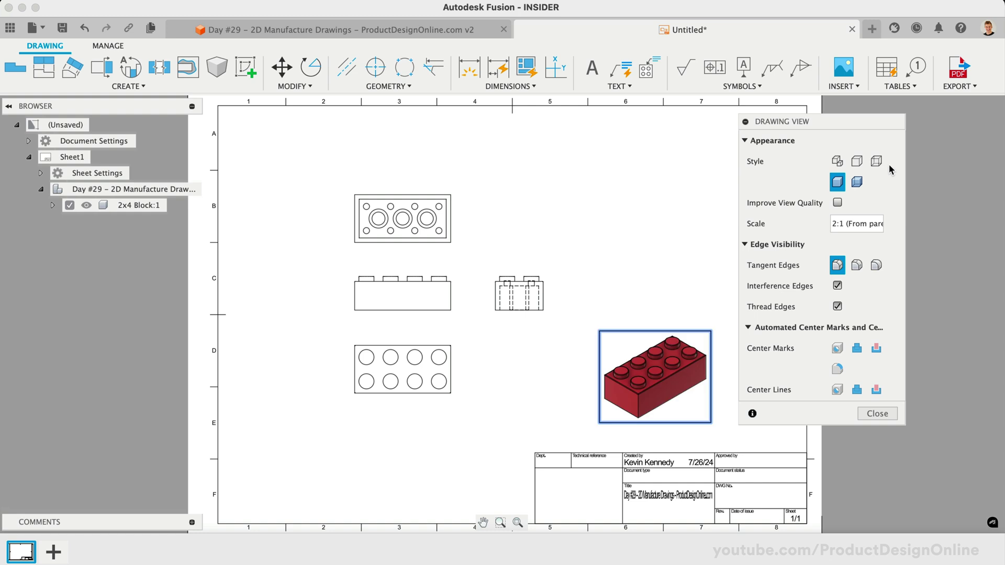
{"action": "left_click", "coordinate": [872, 415]}
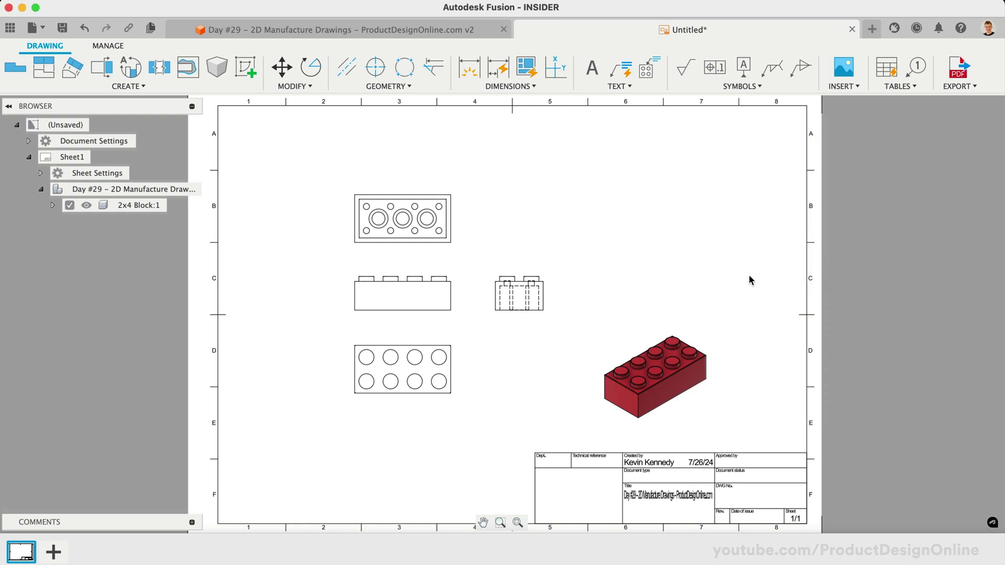
{"action": "mouse_move", "coordinate": [661, 348]}
{"action": "left_mouse_down"}
{"action": "mouse_move", "coordinate": [683, 227]}
{"action": "mouse_move", "coordinate": [715, 185]}
{"action": "left_mouse_up"}
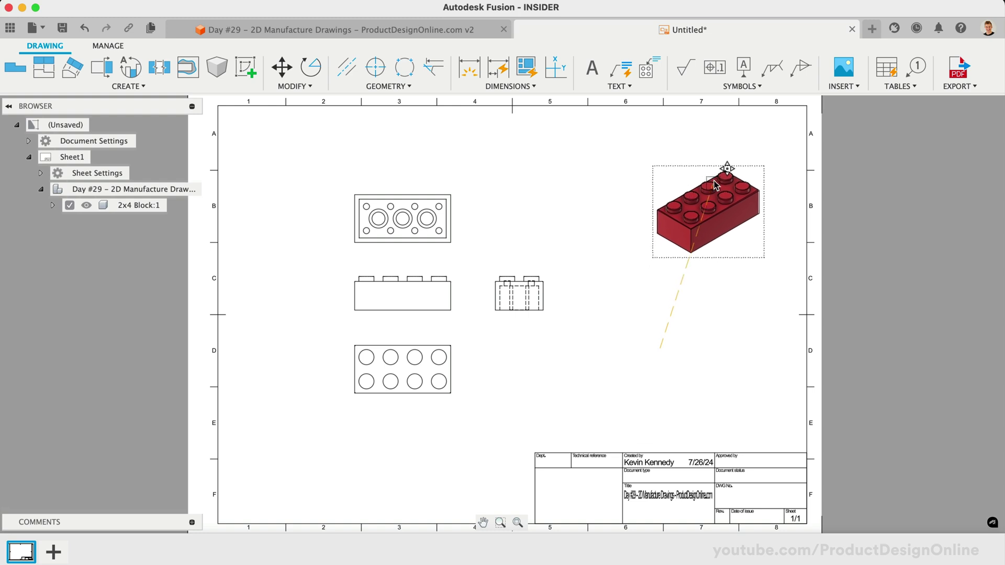
{"action": "left_click", "coordinate": [720, 155]}
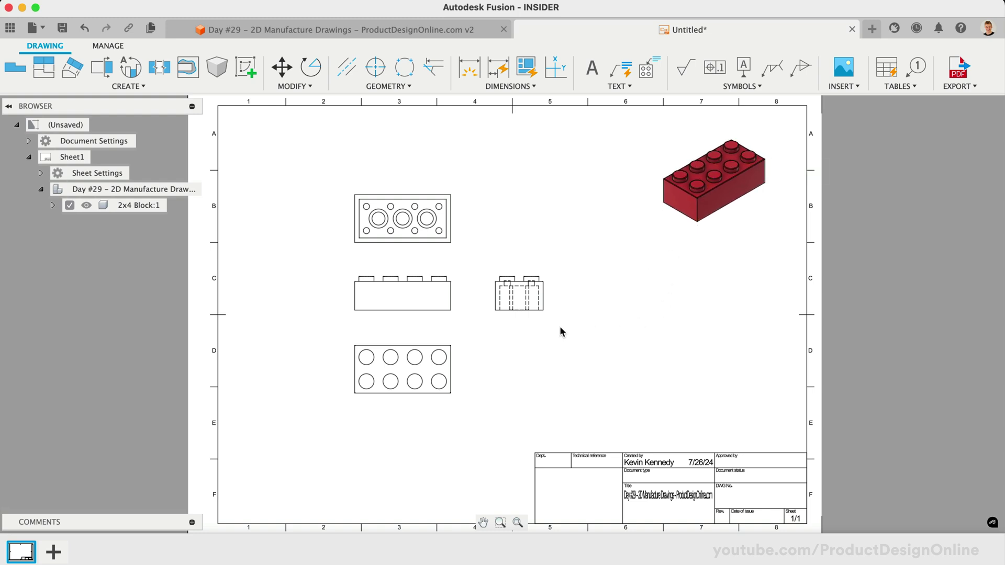
Step: Drag the front view left, side view right, bottom view down and top view up
{"action": "mouse_move", "coordinate": [399, 291]}
{"action": "left_mouse_down"}
{"action": "mouse_move", "coordinate": [365, 293]}
{"action": "mouse_move", "coordinate": [390, 297]}
{"action": "left_mouse_up"}
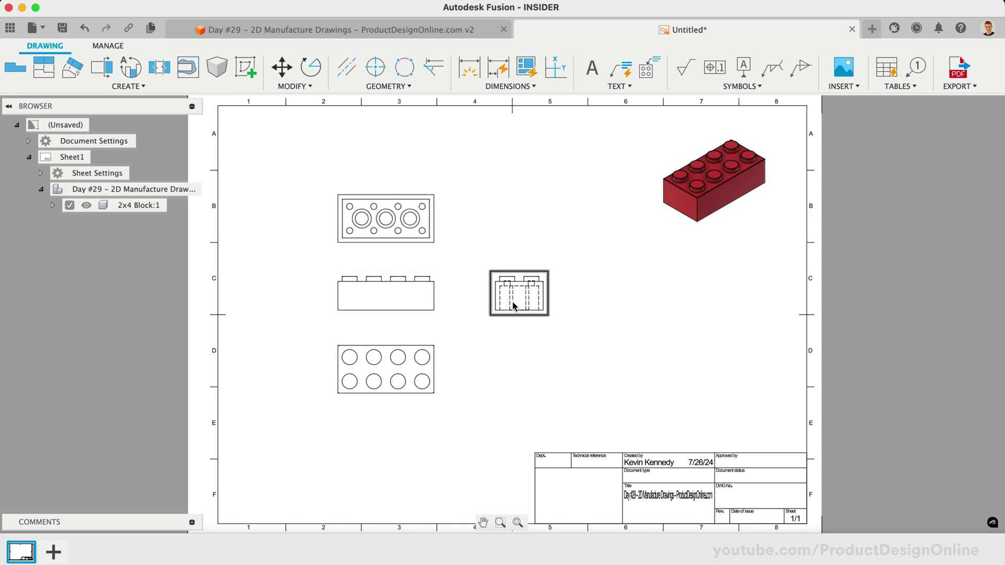
{"action": "mouse_move", "coordinate": [514, 301]}
{"action": "left_mouse_down"}
{"action": "mouse_move", "coordinate": [541, 302]}
{"action": "mouse_move", "coordinate": [530, 302]}
{"action": "left_mouse_up"}
{"action": "left_click_drag", "start_coordinate": [367, 378], "coordinate": [369, 408]}
{"action": "left_click_drag", "start_coordinate": [386, 195], "coordinate": [387, 164]}
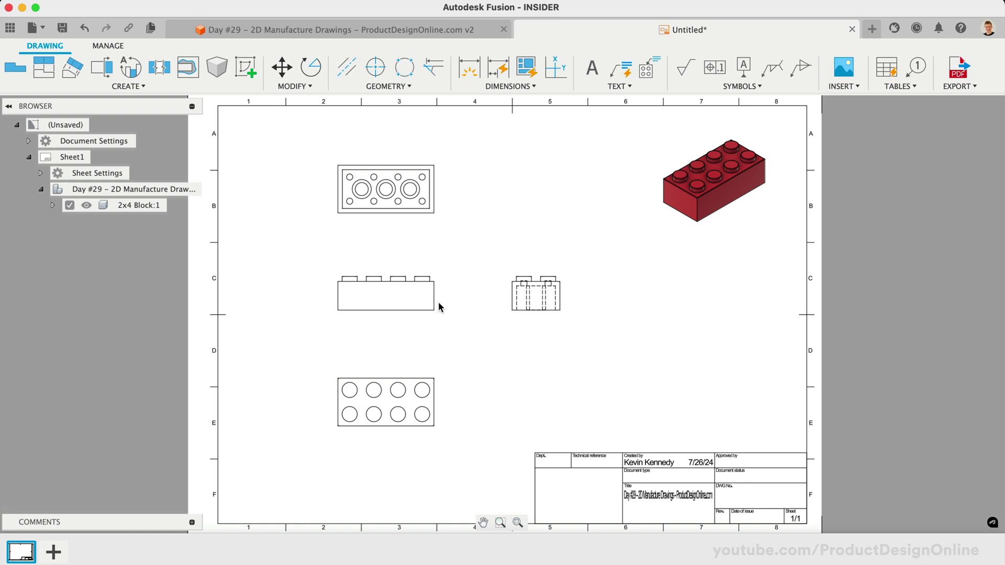
Step: Save the drawing under the suggested name in the Day 29 - 2D Drawings folder
{"action": "left_click", "coordinate": [63, 28]}
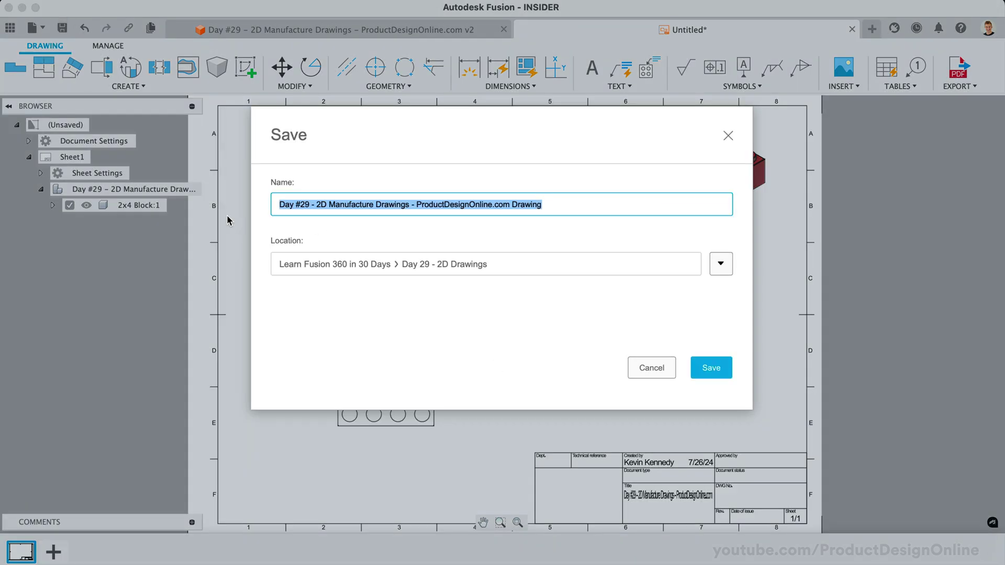
{"action": "left_click", "coordinate": [711, 368]}
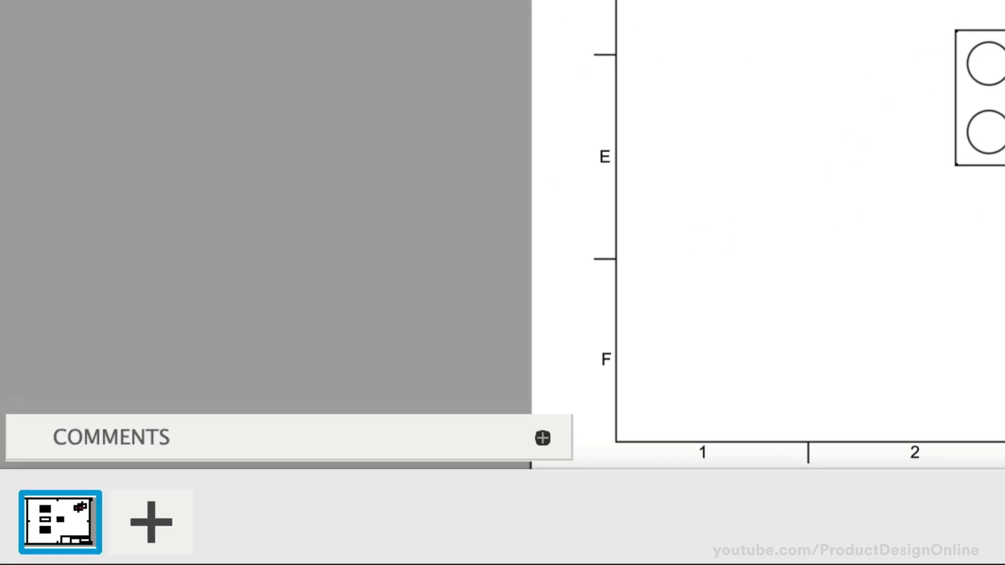
{"action": "mouse_move", "coordinate": [51, 529]}
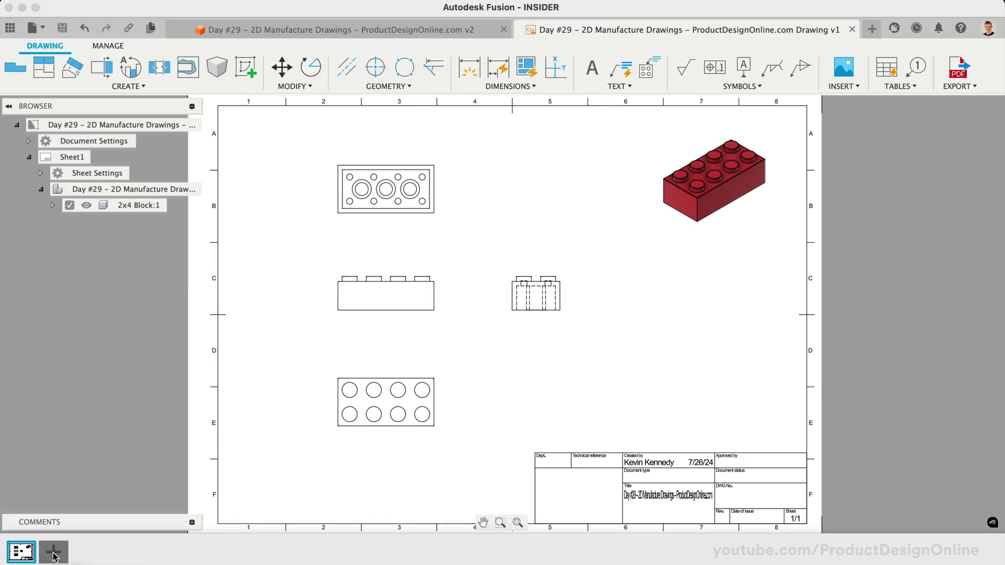
Step: Add Sheet2 and Sheet3, then return to Sheet1 with the block views
{"action": "left_click", "coordinate": [54, 553]}
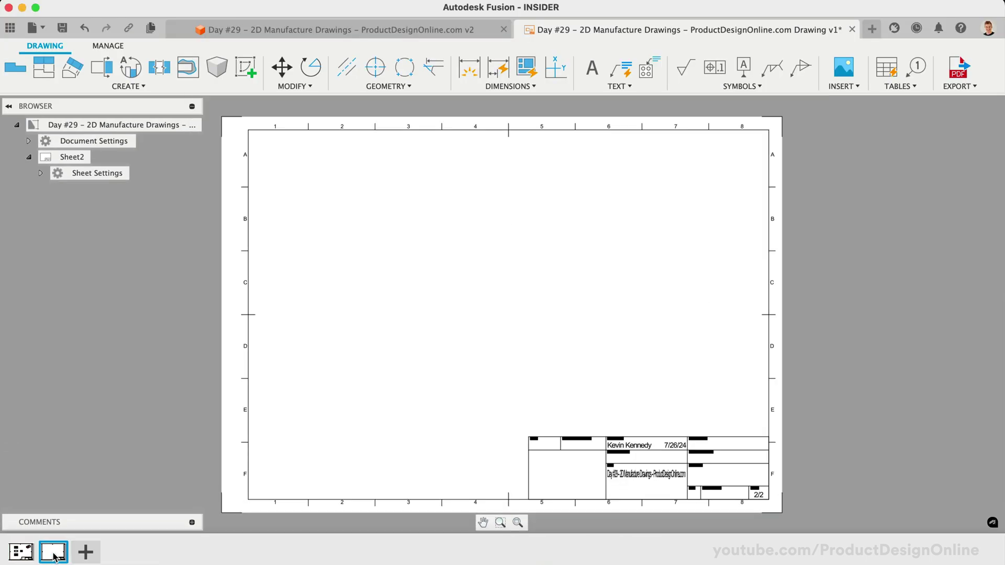
{"action": "left_click", "coordinate": [85, 551]}
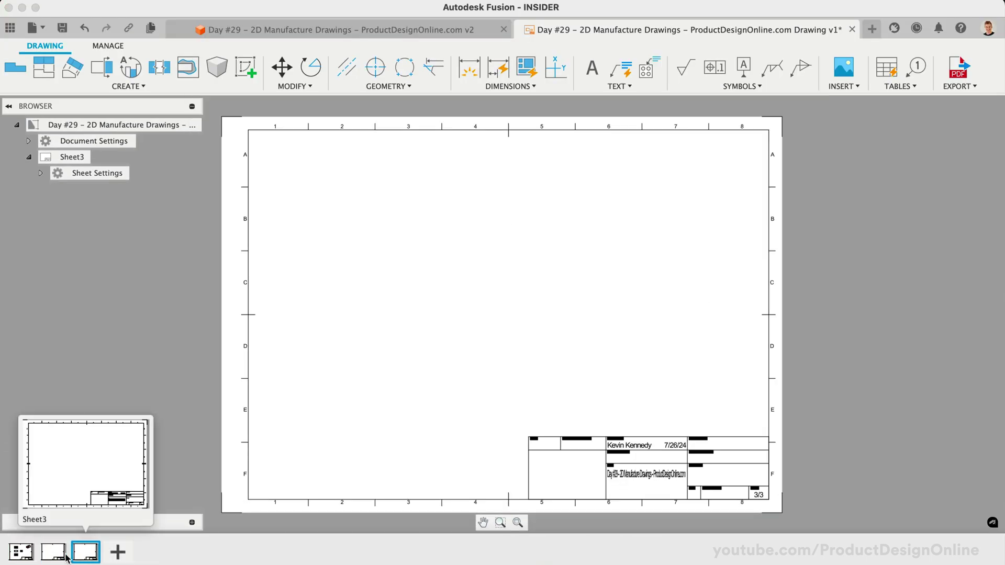
{"action": "left_click", "coordinate": [62, 556]}
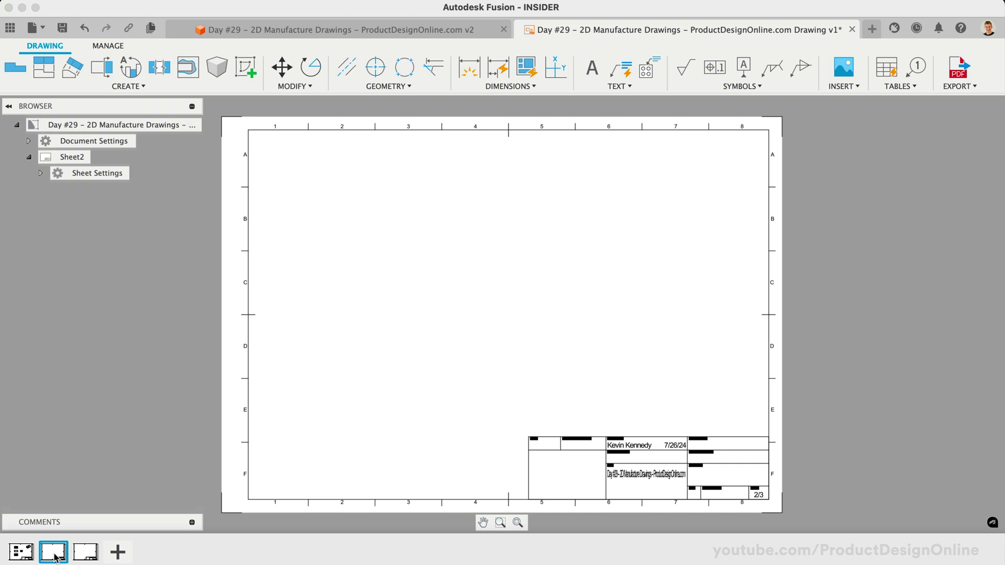
{"action": "left_click", "coordinate": [21, 551]}
Step: Check Sheet1's context options, then bring up the drawing view types list
{"action": "right_click", "coordinate": [23, 553]}
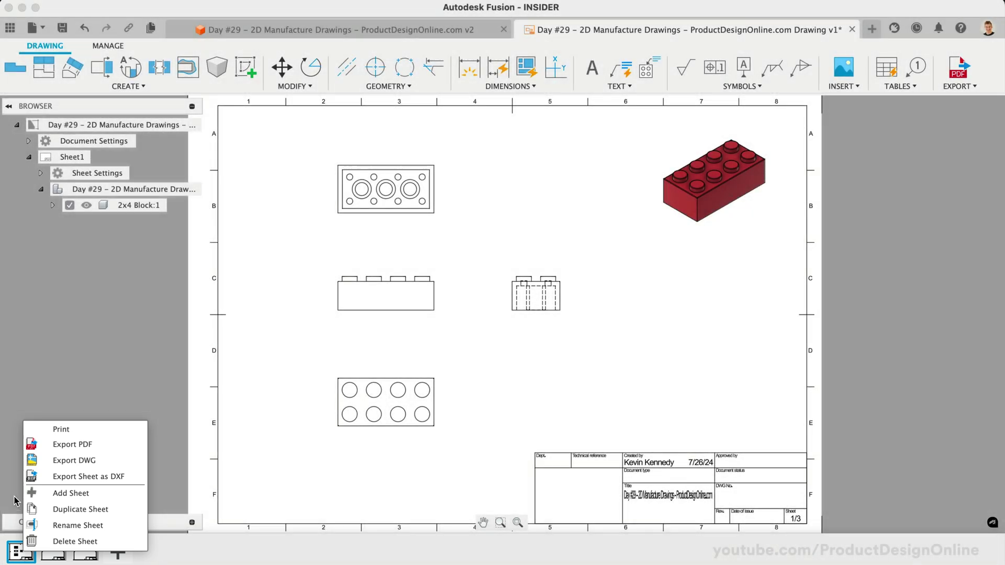
{"action": "left_click", "coordinate": [15, 500]}
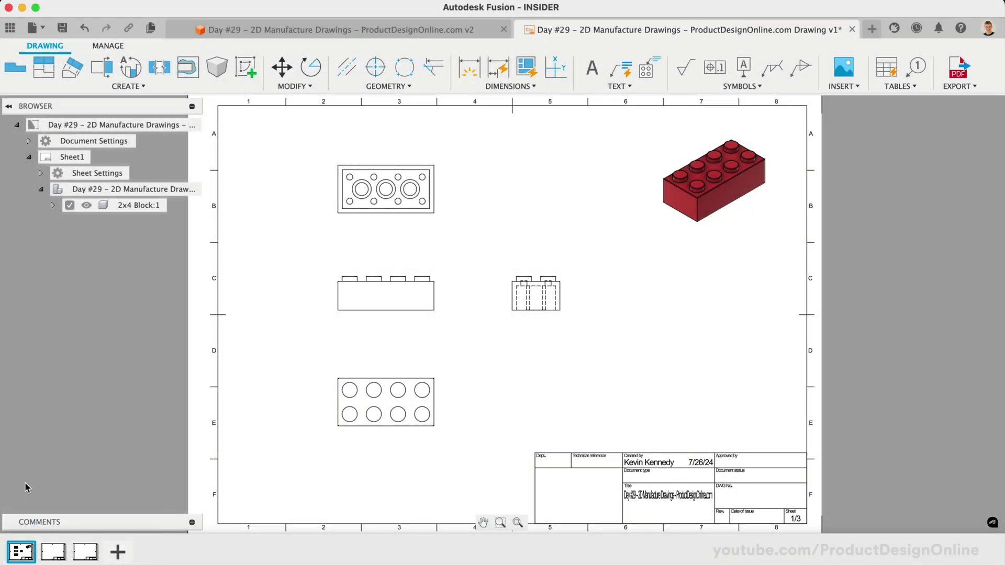
{"action": "left_click", "coordinate": [143, 87]}
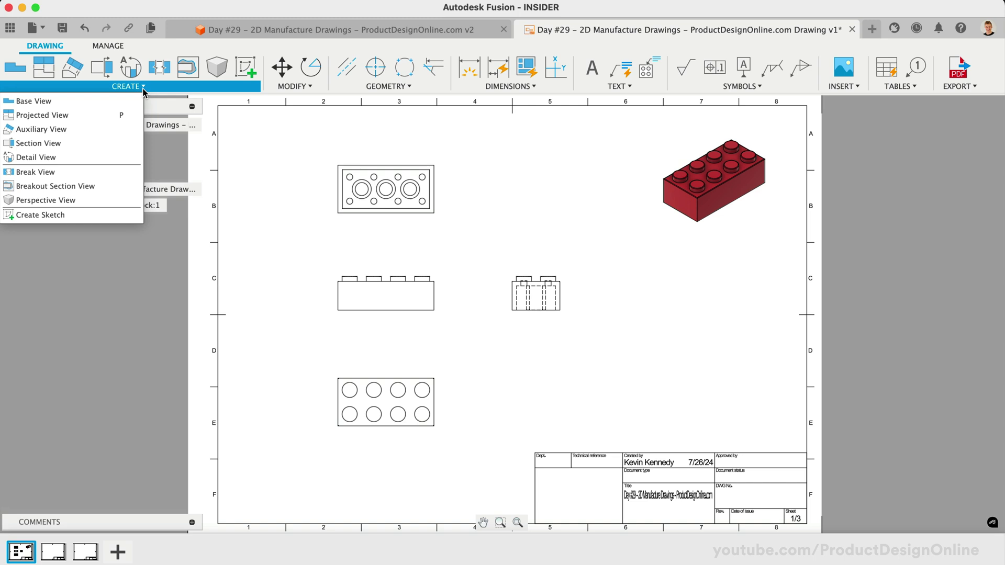
{"action": "left_click", "coordinate": [84, 215]}
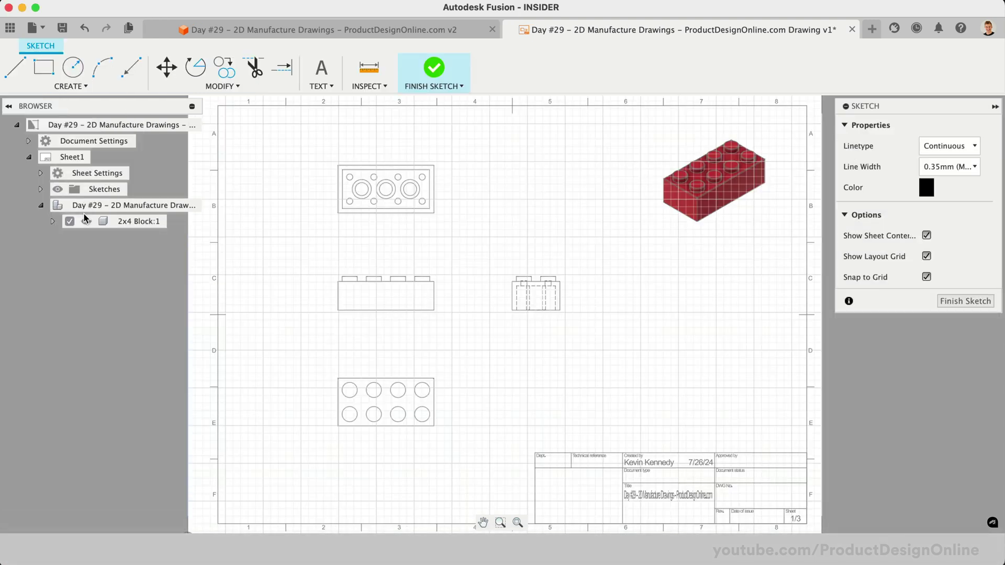
{"action": "left_click", "coordinate": [87, 221]}
{"action": "left_click", "coordinate": [86, 221]}
{"action": "left_click", "coordinate": [76, 87]}
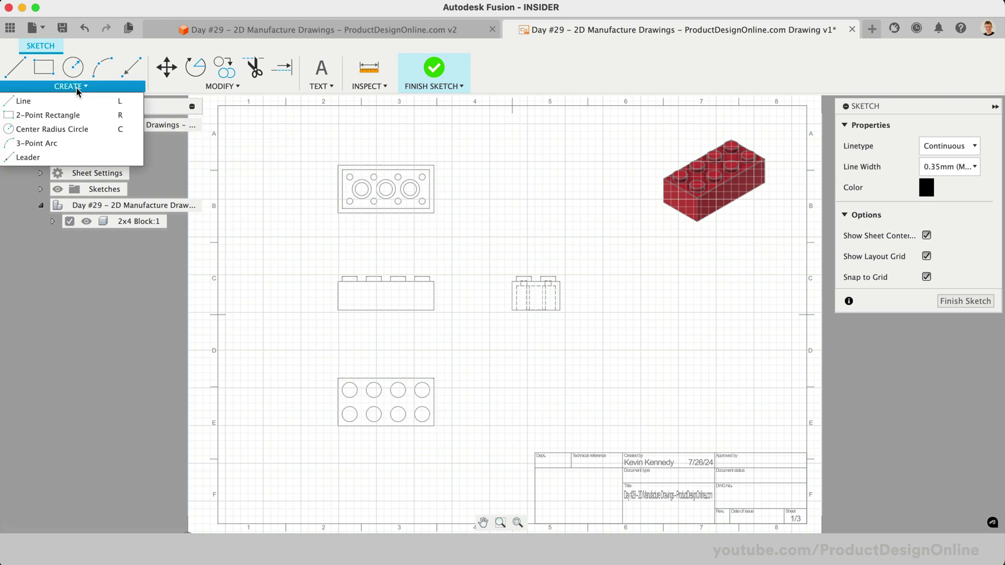
{"action": "left_click", "coordinate": [215, 87]}
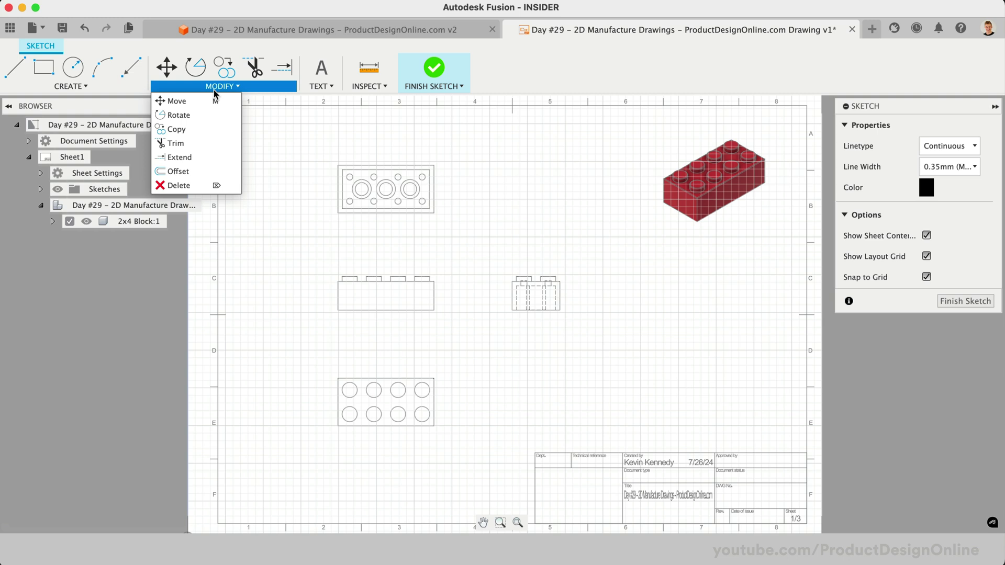
{"action": "mouse_move", "coordinate": [115, 88]}
{"action": "mouse_move", "coordinate": [223, 86]}
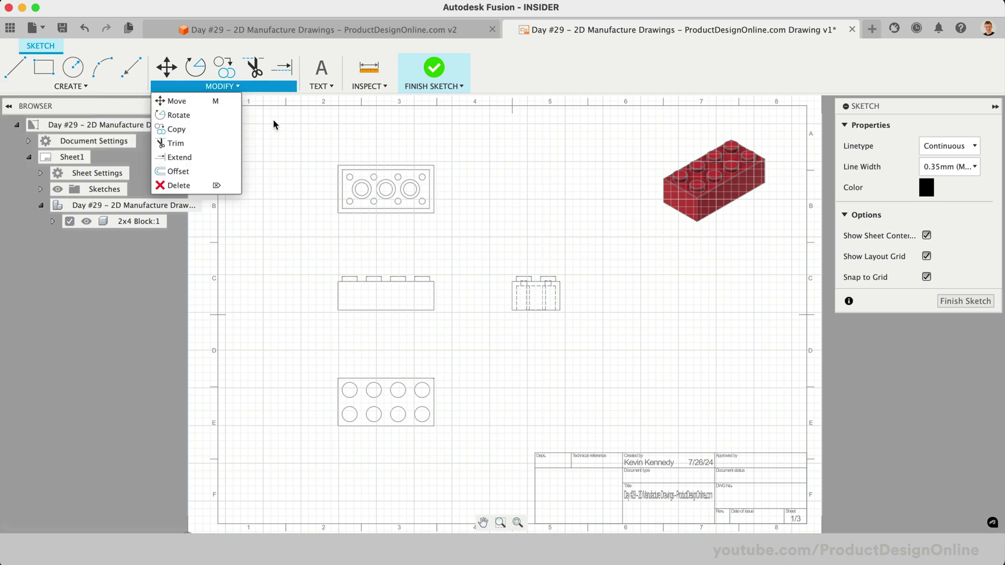
{"action": "left_click", "coordinate": [433, 68]}
{"action": "scroll", "coordinate": [299, 252], "scroll_direction": "up", "scroll_amount": 2}
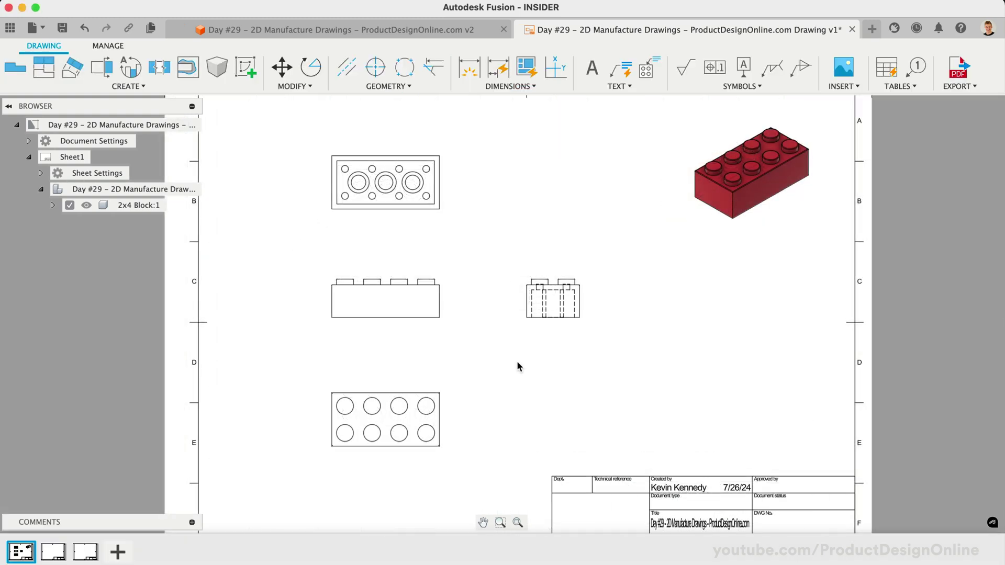
Step: Activate the general Dimension tool and zoom in on the front view's lower-left corner
{"action": "left_click", "coordinate": [511, 87]}
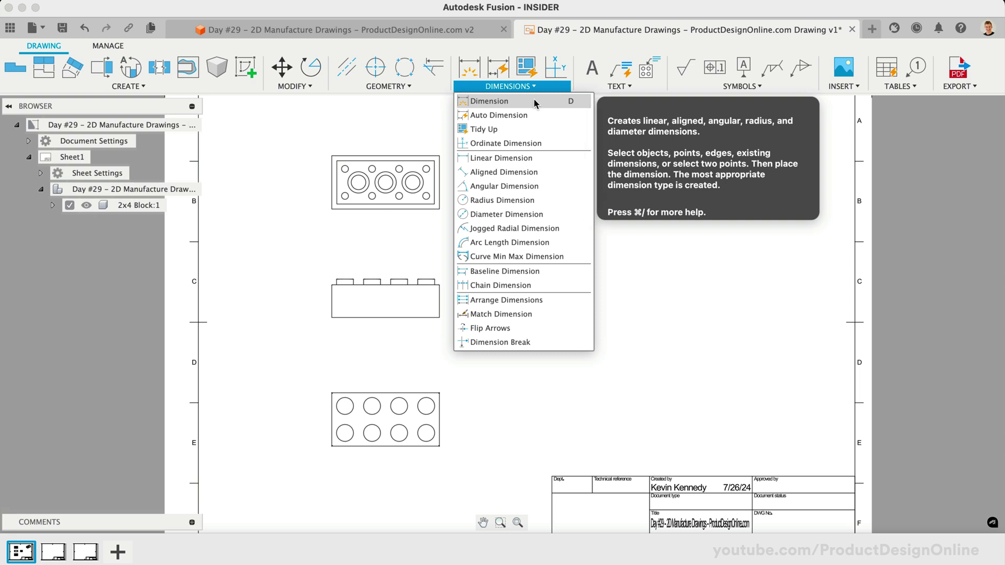
{"action": "left_click", "coordinate": [532, 98]}
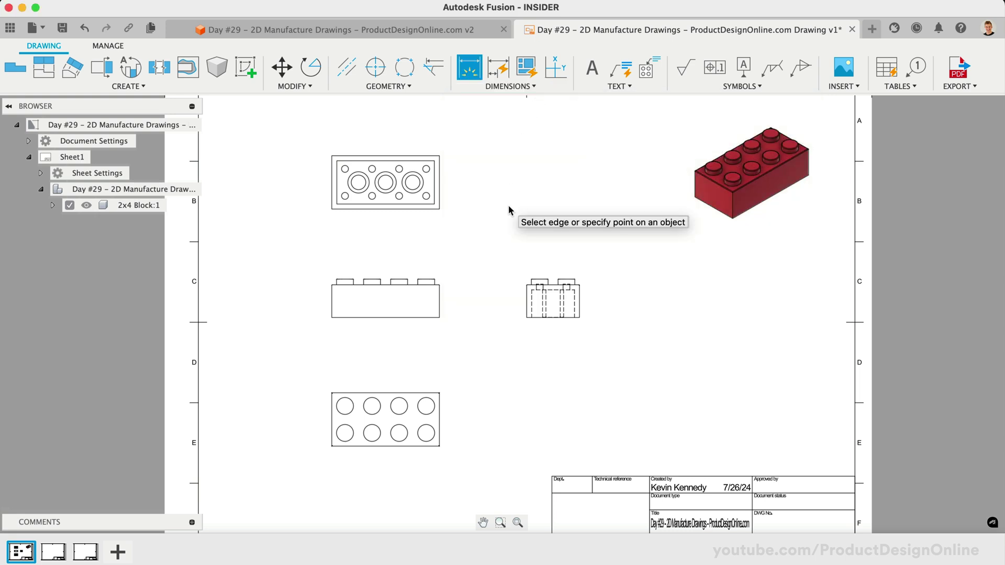
{"action": "scroll", "coordinate": [337, 337], "scroll_direction": "up", "scroll_amount": 3}
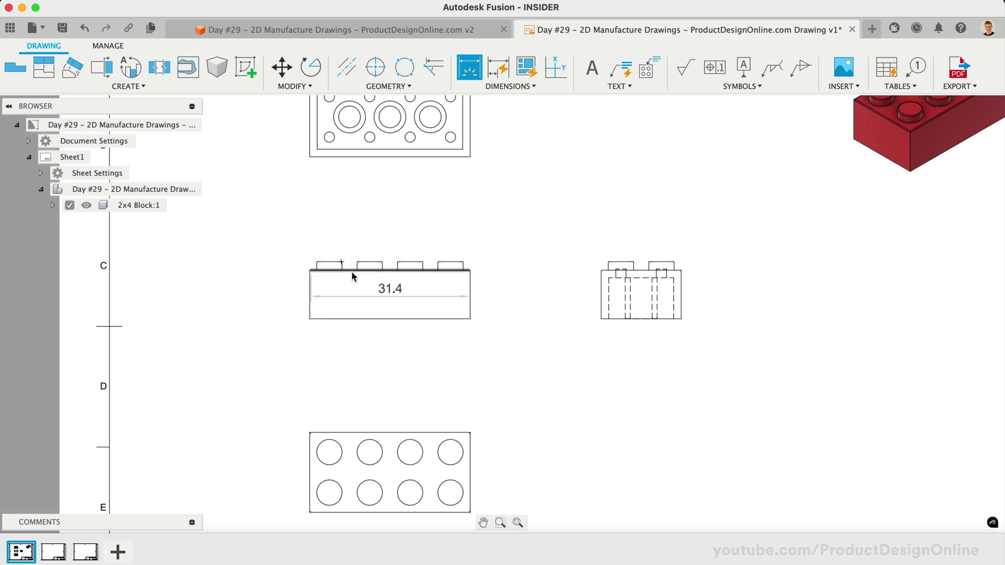
Step: Dimension the front view's 9.6 height on the left and 31.8 length below
{"action": "left_click", "coordinate": [346, 318]}
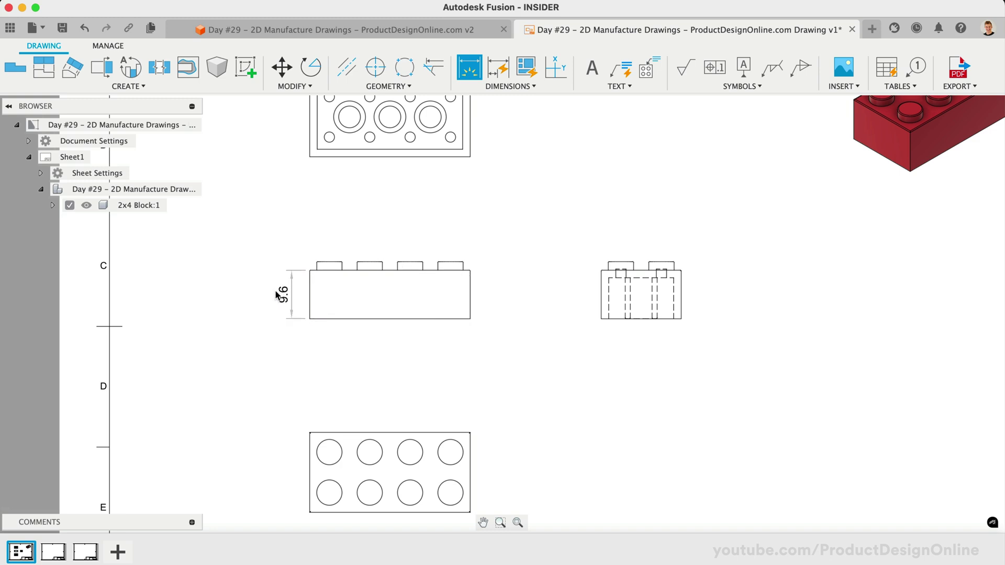
{"action": "left_click", "coordinate": [211, 294]}
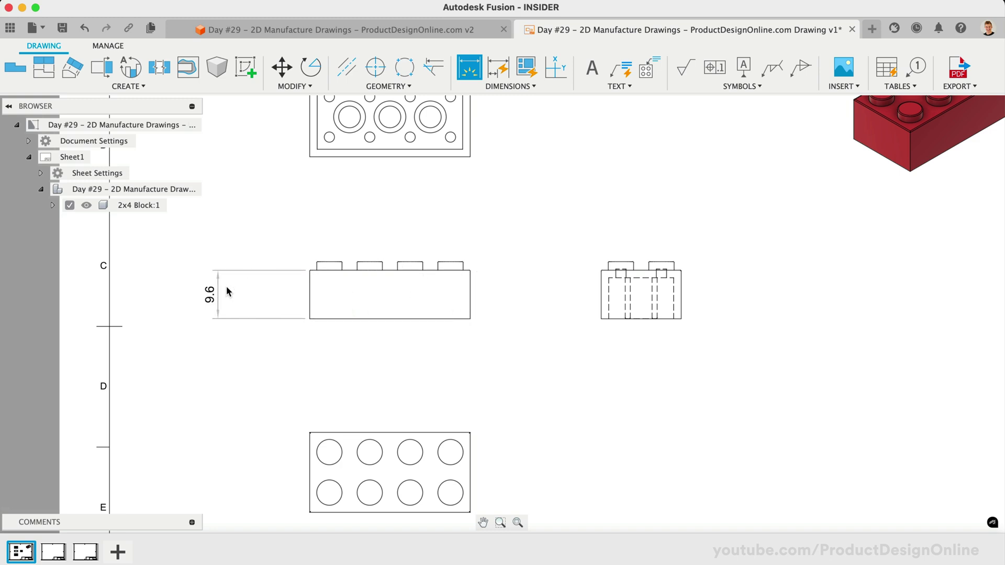
{"action": "left_click", "coordinate": [258, 296]}
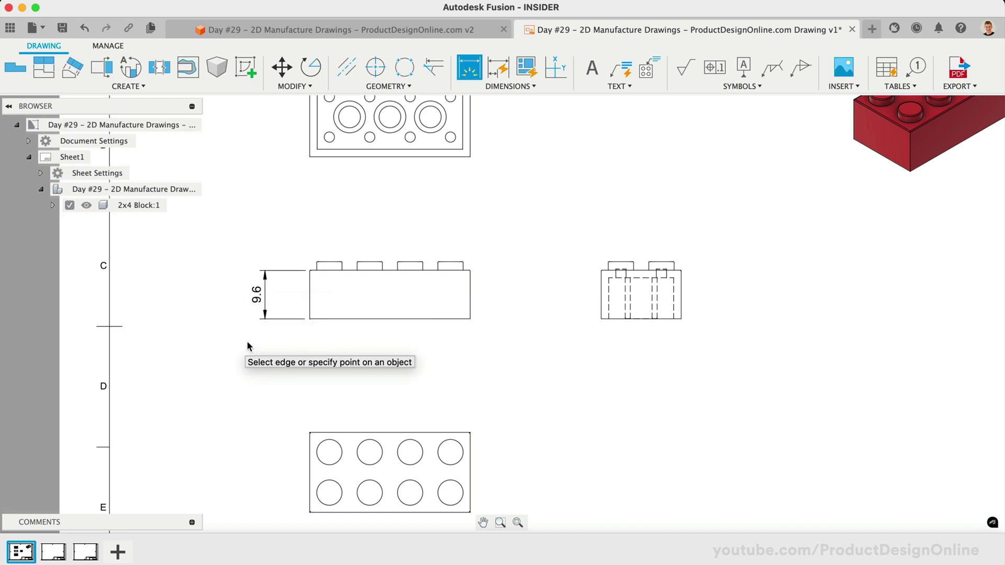
{"action": "left_click", "coordinate": [384, 319]}
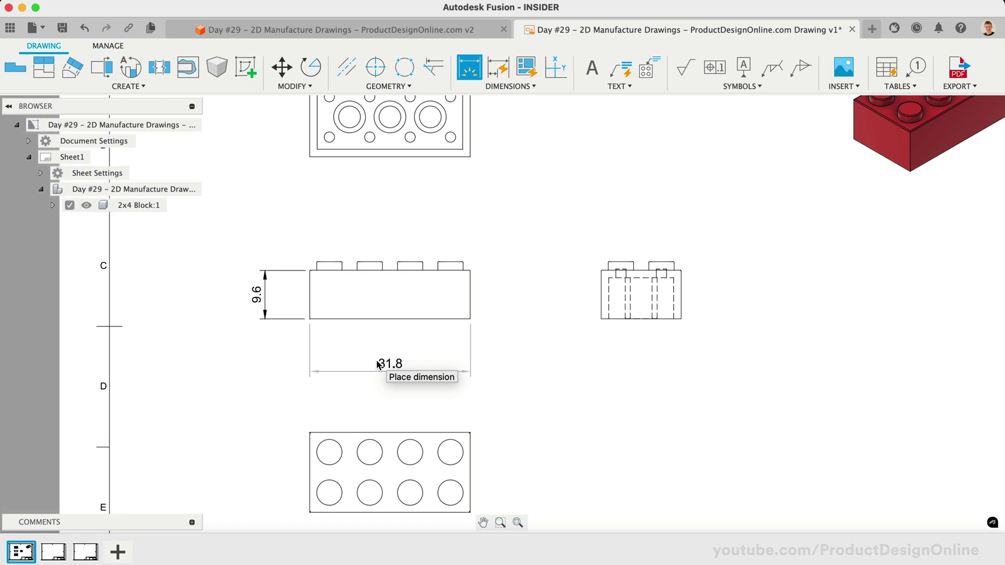
{"action": "left_click", "coordinate": [381, 360]}
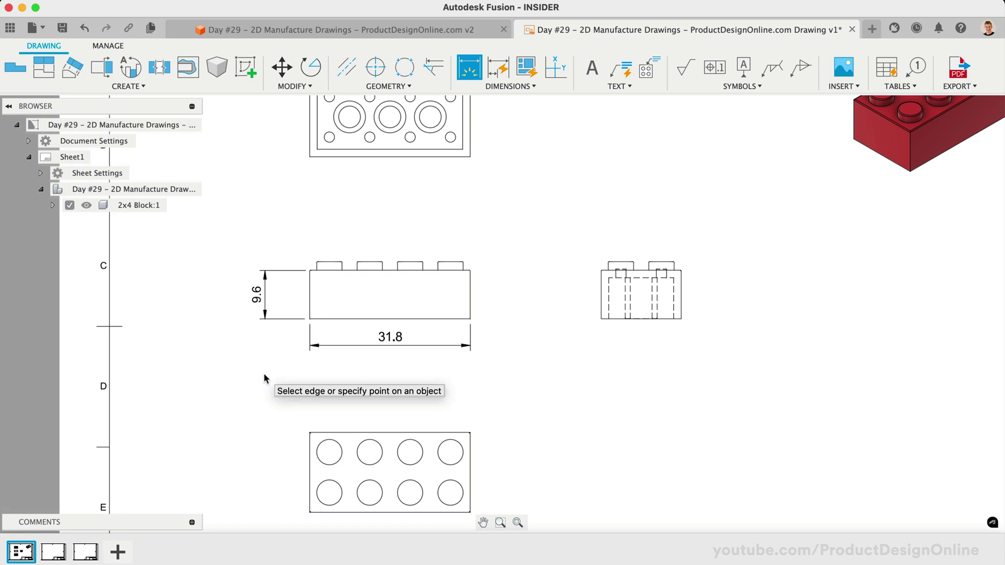
Step: Add a 1.49 dimension below the top view's outer corner
{"action": "scroll", "coordinate": [263, 372], "scroll_direction": "up", "scroll_amount": 2}
{"action": "scroll", "coordinate": [263, 374], "scroll_direction": "up", "scroll_amount": 2}
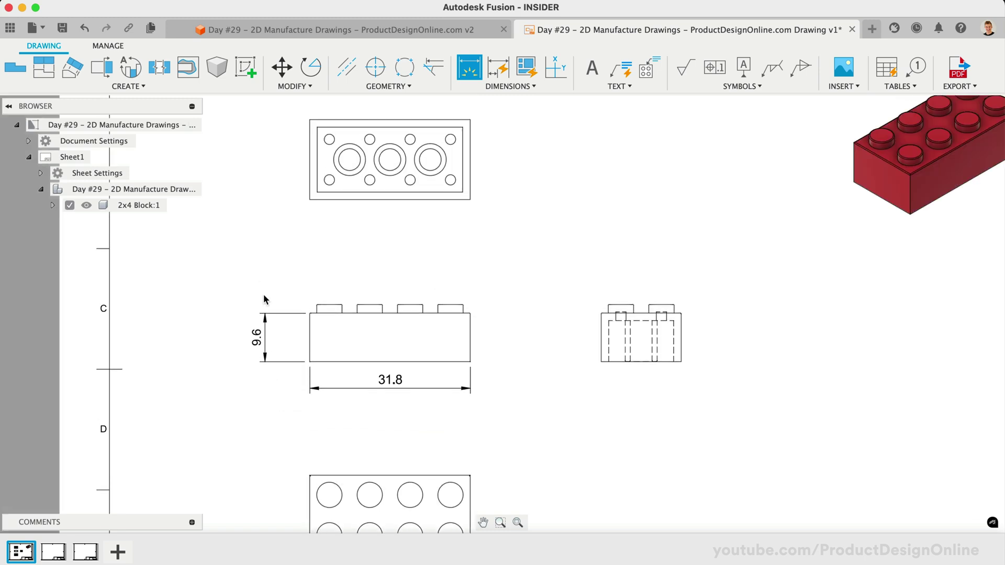
{"action": "left_click", "coordinate": [310, 198]}
{"action": "left_click", "coordinate": [315, 224]}
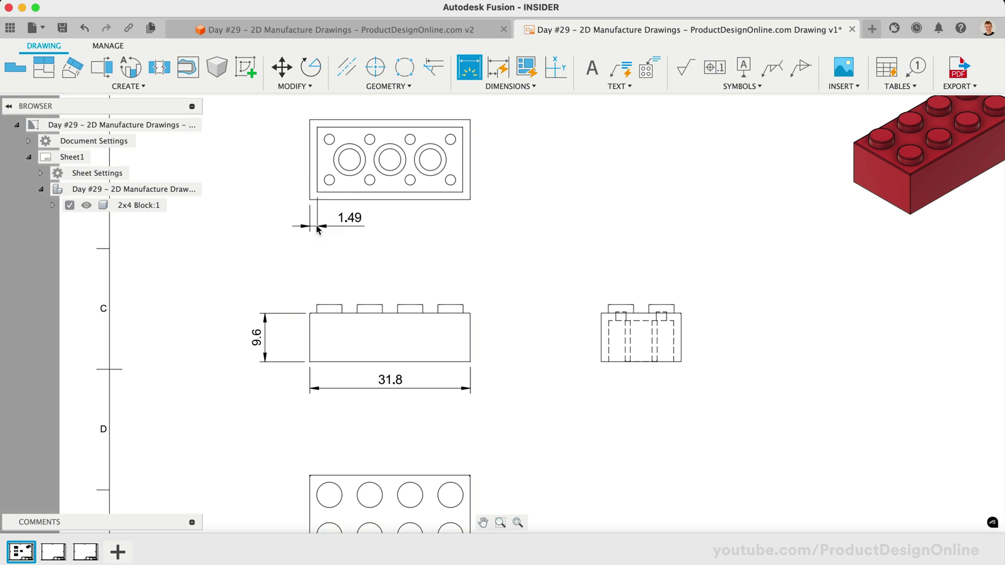
{"action": "scroll", "coordinate": [281, 296], "scroll_direction": "down", "scroll_amount": 5}
{"action": "scroll", "coordinate": [282, 298], "scroll_direction": "down", "scroll_amount": 6}
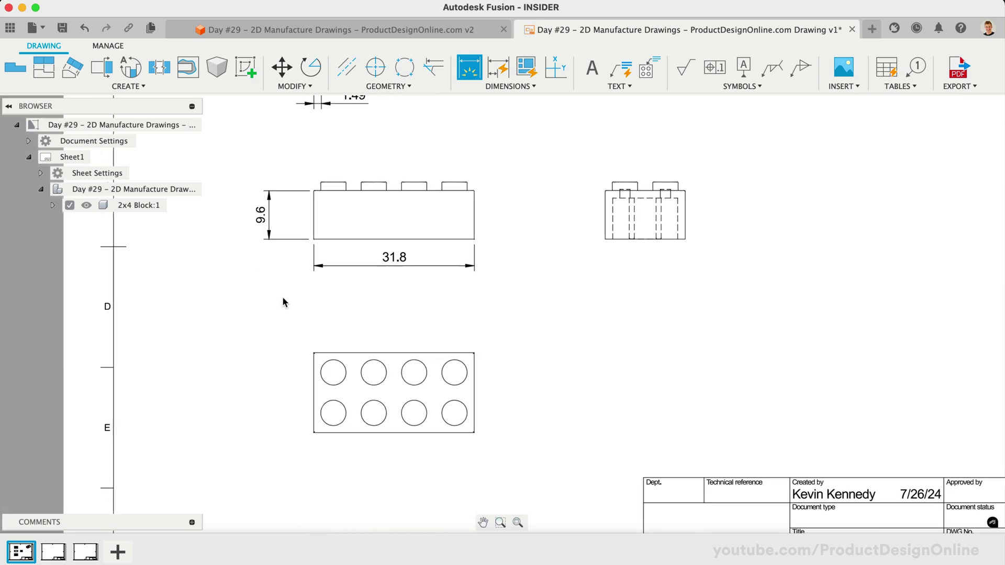
Step: Add a Ø5 diameter dimension to the top-left circle
{"action": "left_click", "coordinate": [323, 381]}
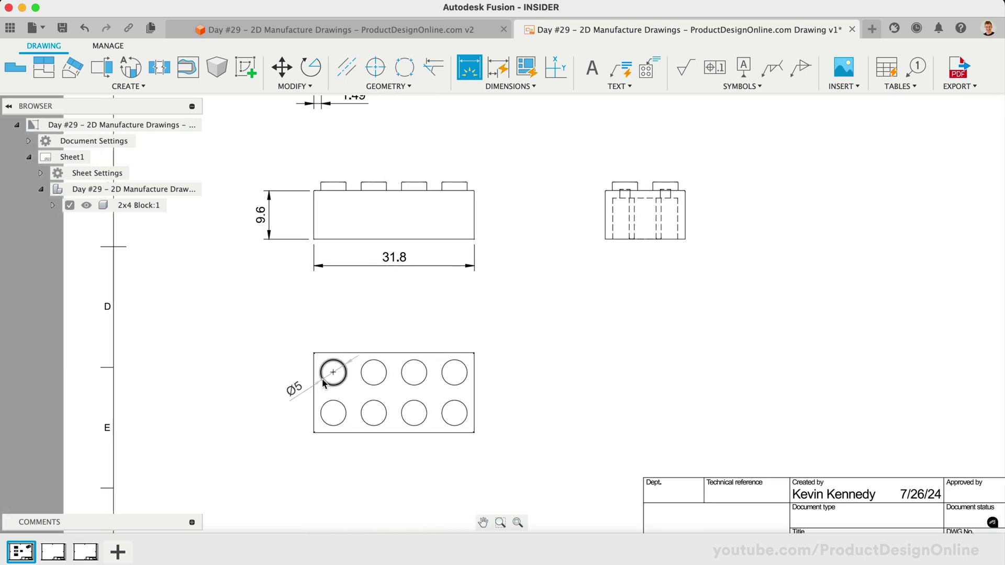
{"action": "left_click", "coordinate": [268, 372]}
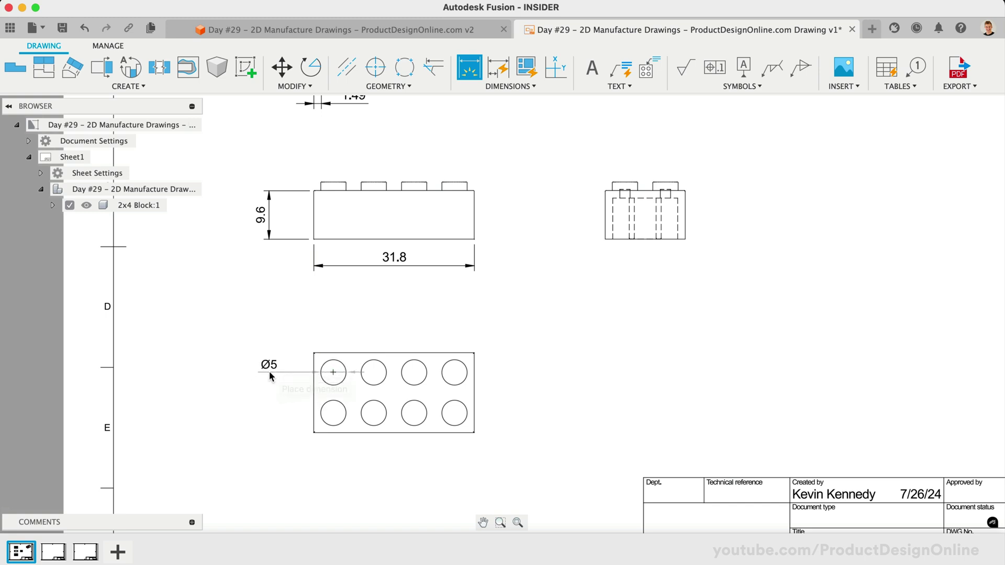
{"action": "left_click", "coordinate": [507, 87]}
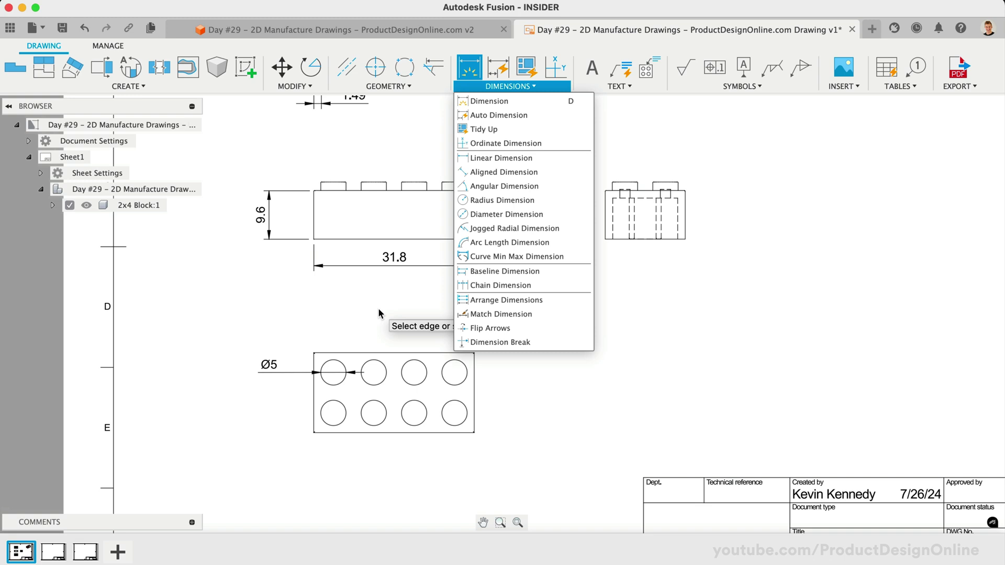
{"action": "scroll", "coordinate": [377, 309], "scroll_direction": "up", "scroll_amount": 3}
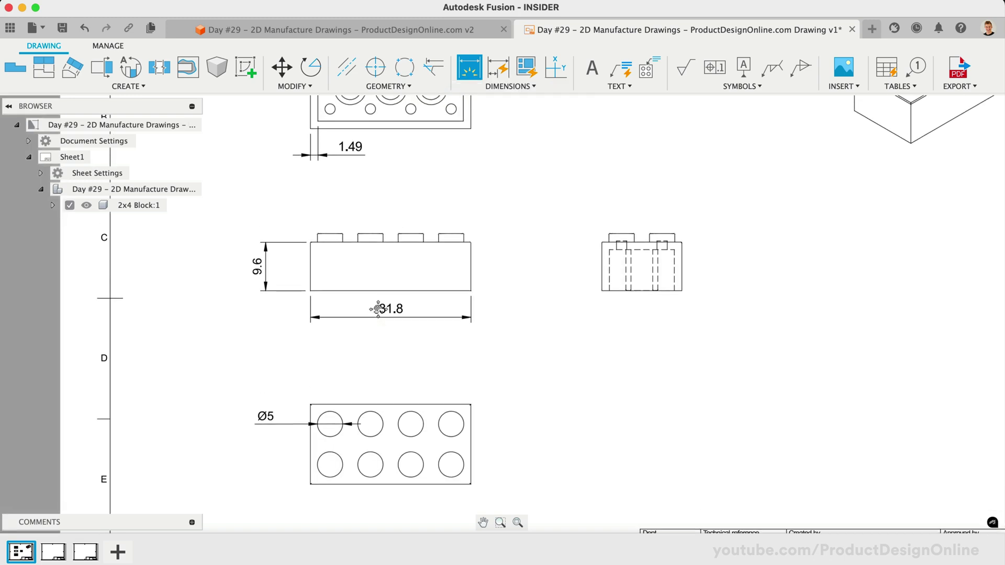
{"action": "scroll", "coordinate": [384, 361], "scroll_direction": "up", "scroll_amount": 3}
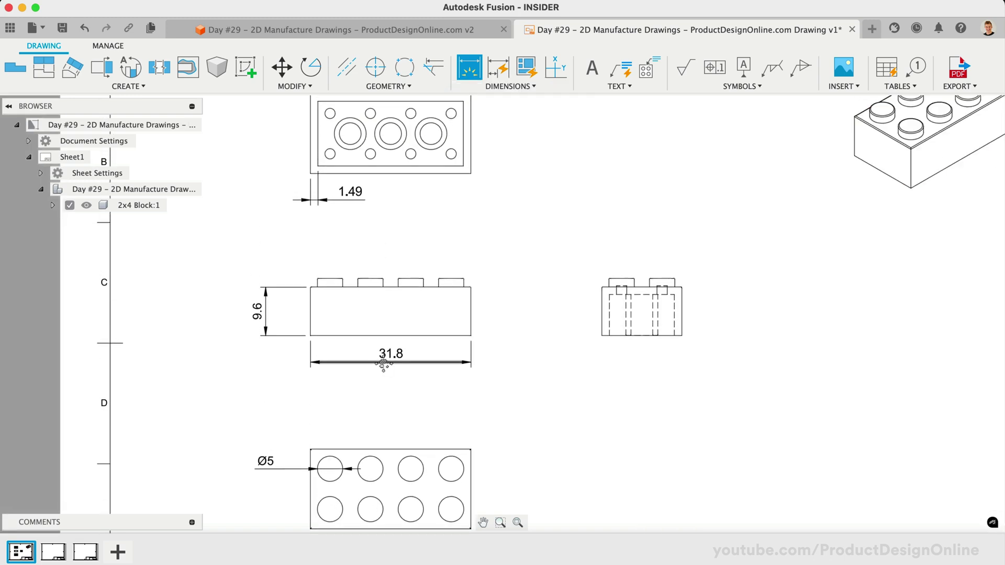
{"action": "scroll", "coordinate": [384, 364], "scroll_direction": "up", "scroll_amount": 2}
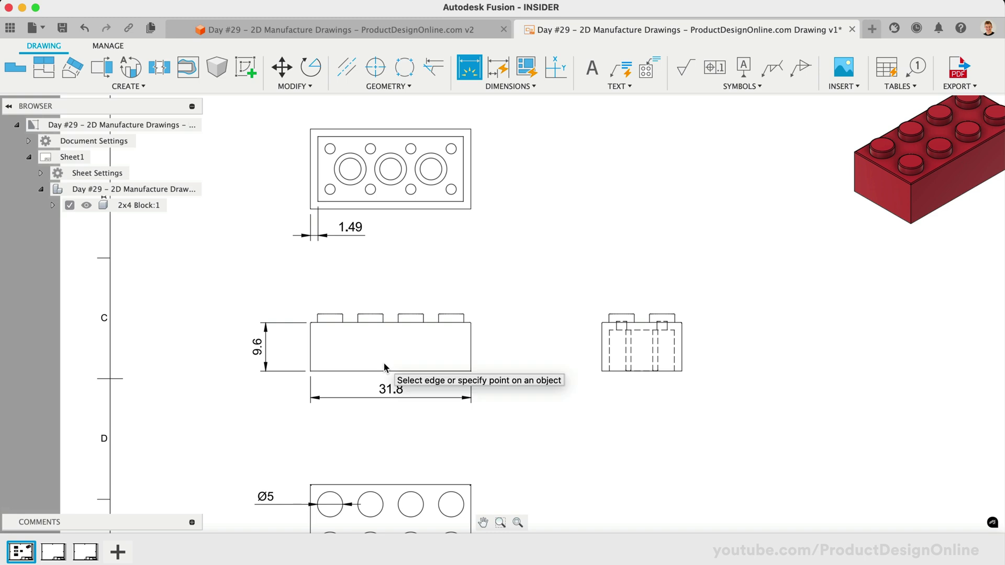
{"action": "scroll", "coordinate": [382, 362], "scroll_direction": "up", "scroll_amount": 3}
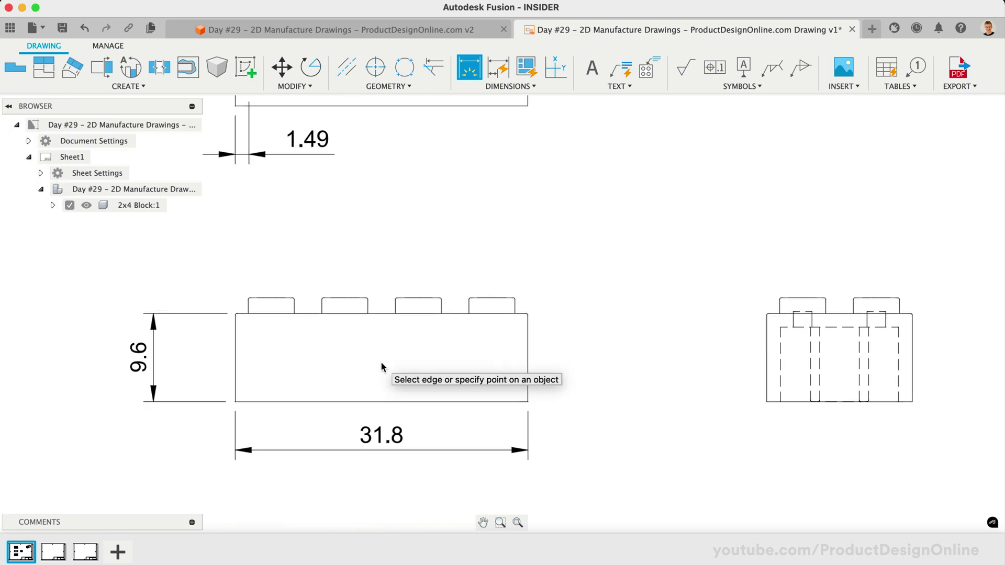
{"action": "scroll", "coordinate": [381, 361], "scroll_direction": "down", "scroll_amount": 2}
{"action": "scroll", "coordinate": [380, 361], "scroll_direction": "up", "scroll_amount": 2}
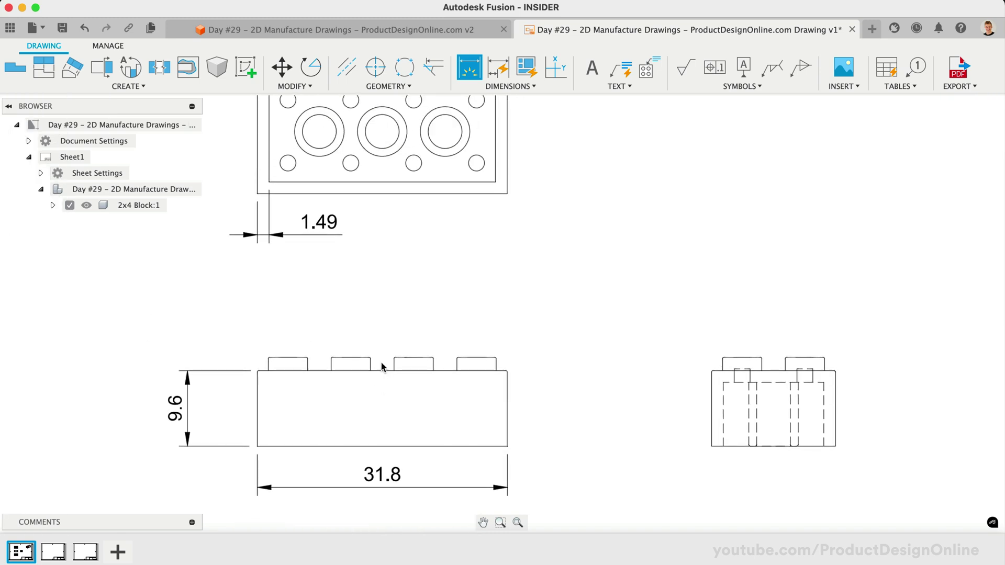
{"action": "scroll", "coordinate": [381, 361], "scroll_direction": "up", "scroll_amount": 2}
{"action": "scroll", "coordinate": [381, 361], "scroll_direction": "down", "scroll_amount": 2}
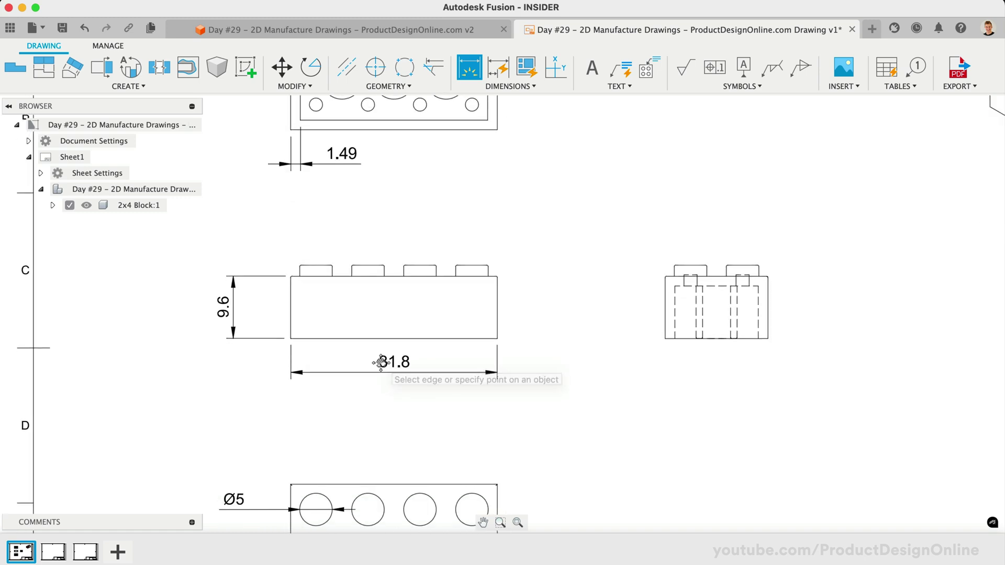
{"action": "scroll", "coordinate": [381, 361], "scroll_direction": "down", "scroll_amount": 2}
{"action": "scroll", "coordinate": [381, 362], "scroll_direction": "up", "scroll_amount": 2}
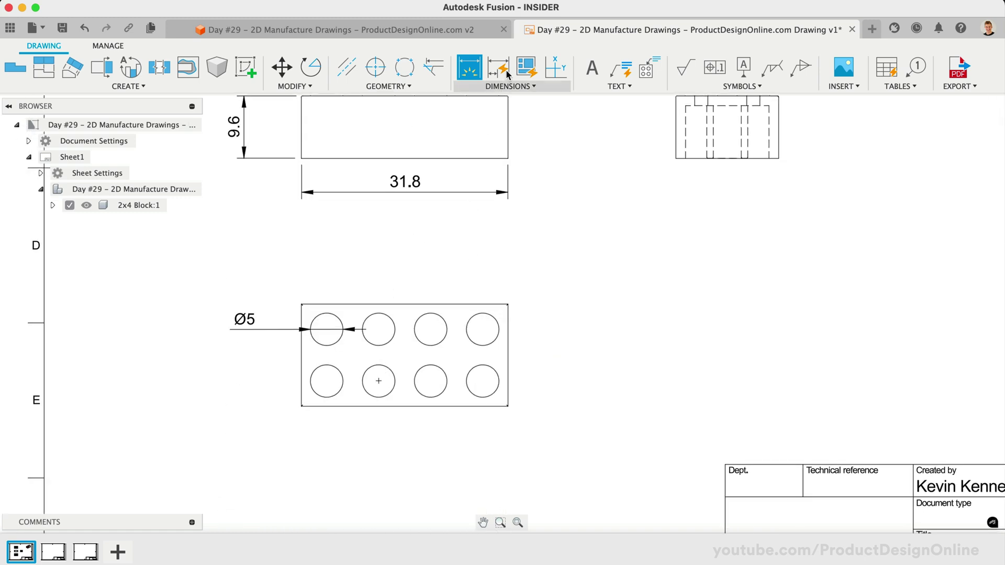
Step: Dimension the 3.9 distance from the right circle's centre to the bottom view's edge
{"action": "left_click", "coordinate": [482, 333]}
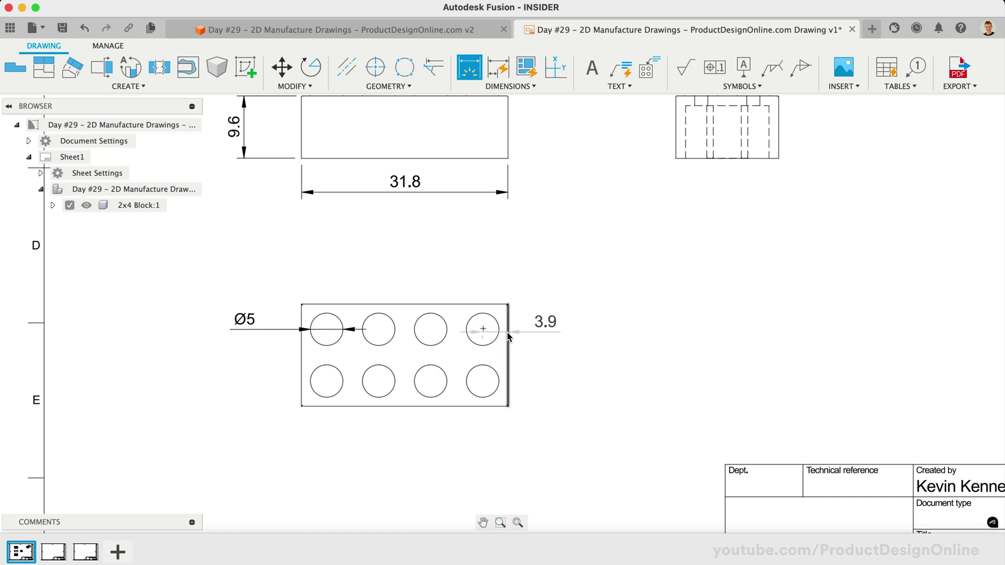
{"action": "left_click", "coordinate": [507, 333]}
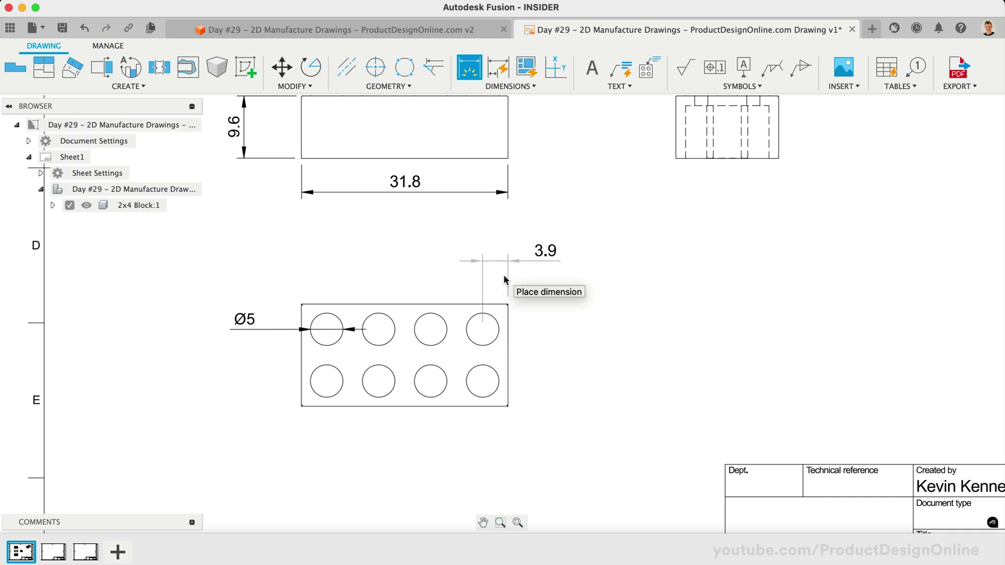
{"action": "left_click", "coordinate": [505, 280]}
{"action": "scroll", "coordinate": [591, 312], "scroll_direction": "down", "scroll_amount": 3}
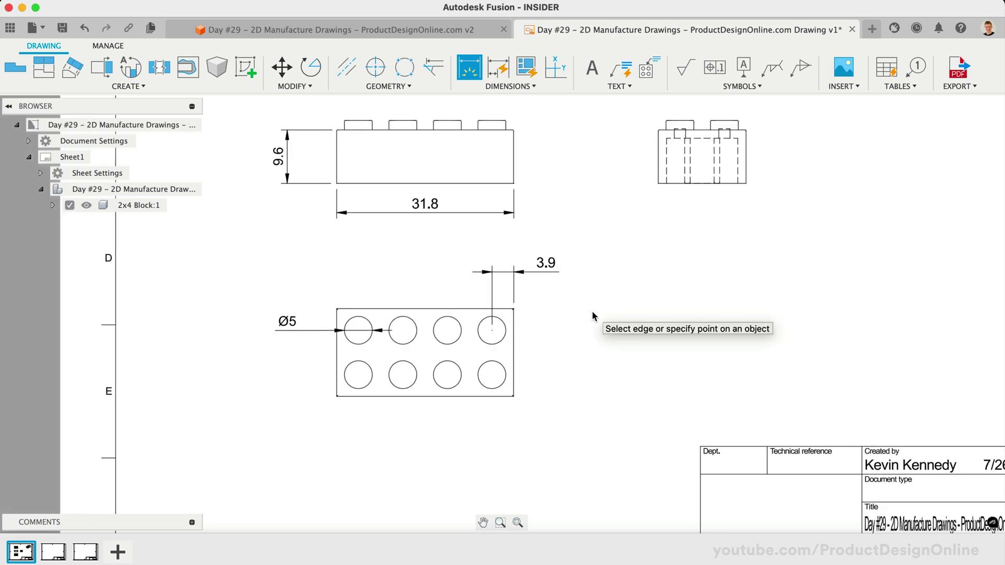
{"action": "scroll", "coordinate": [592, 312], "scroll_direction": "up", "scroll_amount": 3}
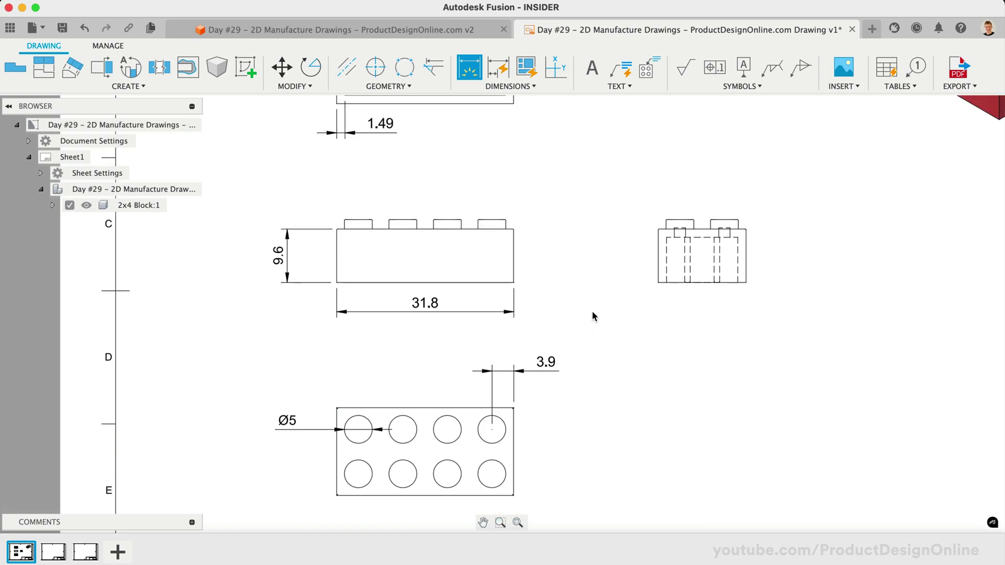
Step: Delete the misplaced 1.49 dimension
{"action": "key", "text": "Escape"}
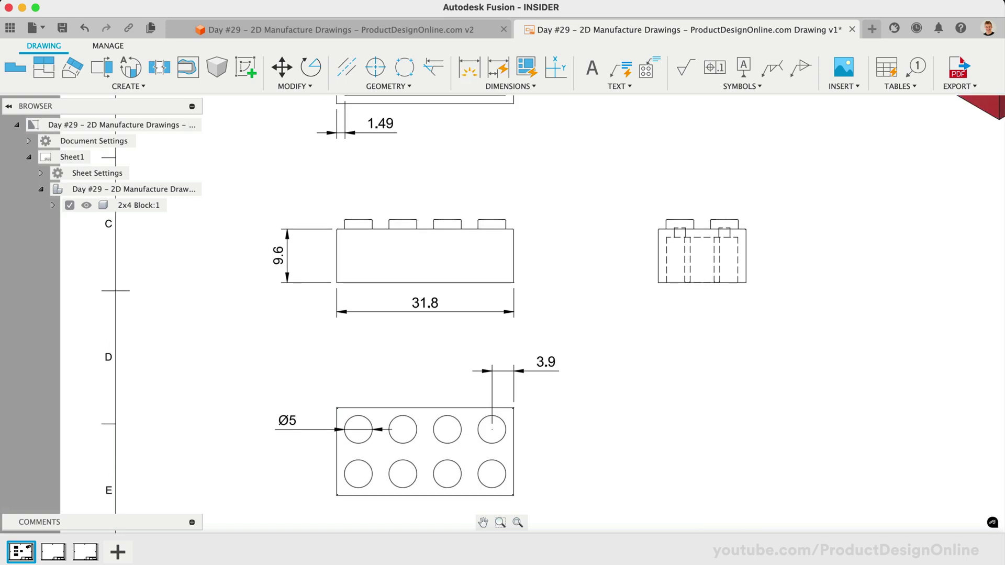
{"action": "left_click", "coordinate": [377, 132]}
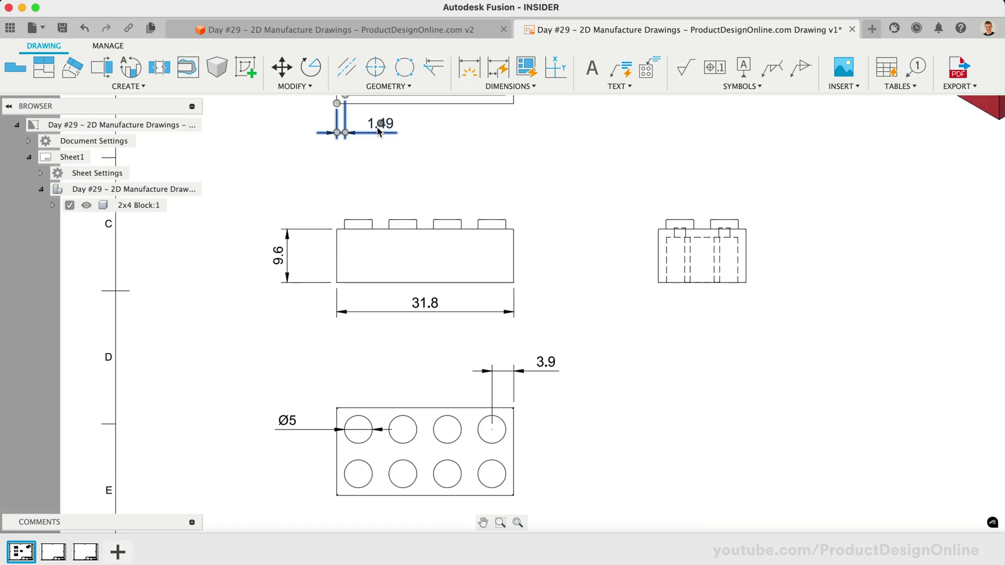
{"action": "key", "text": "Delete"}
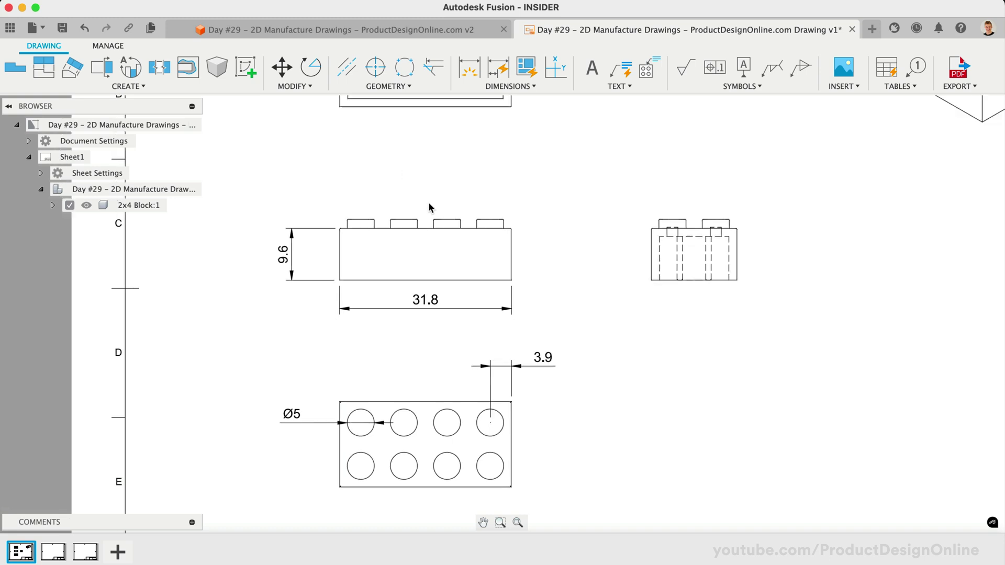
{"action": "scroll", "coordinate": [431, 204], "scroll_direction": "down", "scroll_amount": 3}
{"action": "scroll", "coordinate": [442, 128], "scroll_direction": "up", "scroll_amount": 3}
Step: Re-dimension the 1.49 wall thickness below the side view, from corner to hidden wall line
{"action": "left_click", "coordinate": [464, 64]}
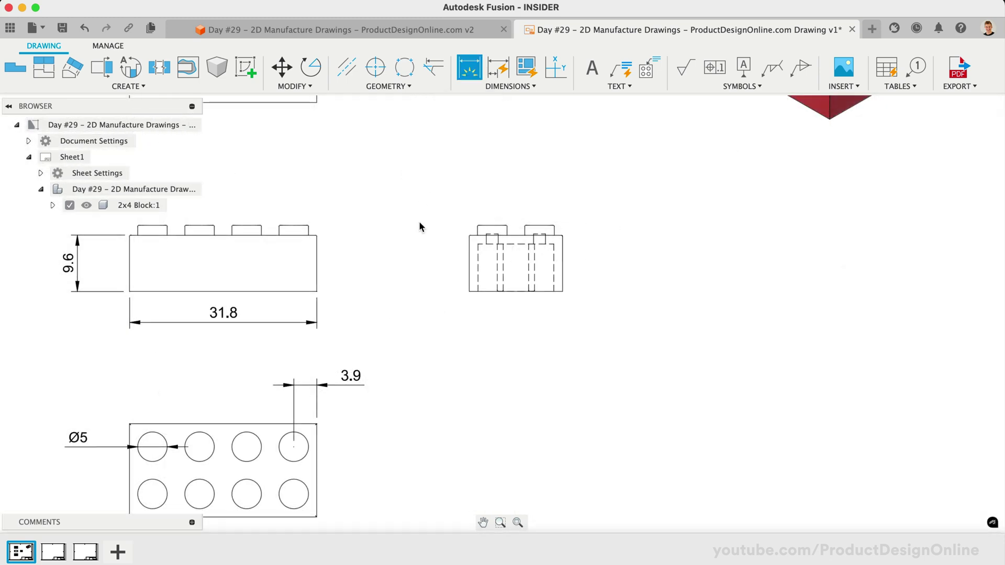
{"action": "left_click", "coordinate": [469, 292]}
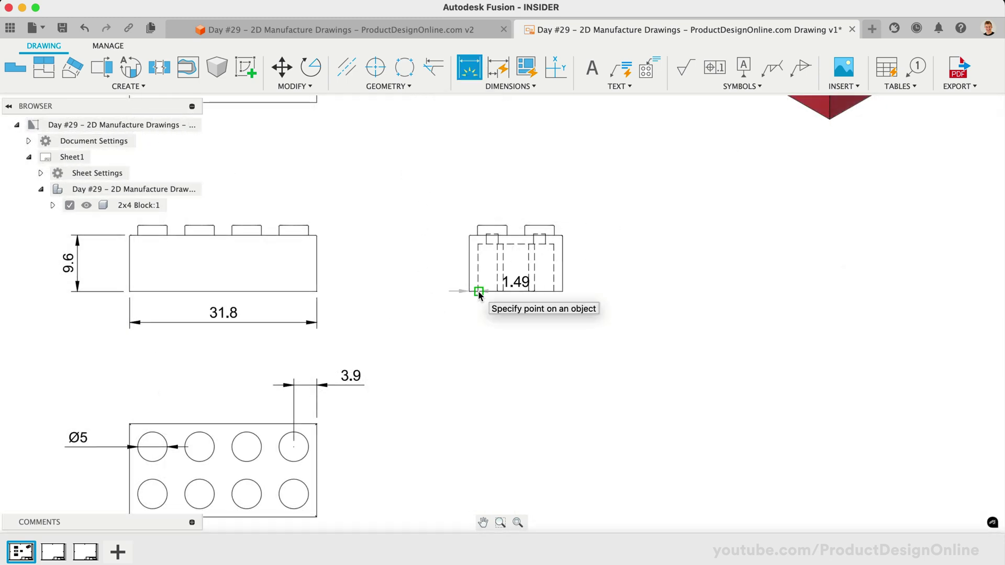
{"action": "left_click", "coordinate": [479, 290]}
{"action": "left_click", "coordinate": [472, 333]}
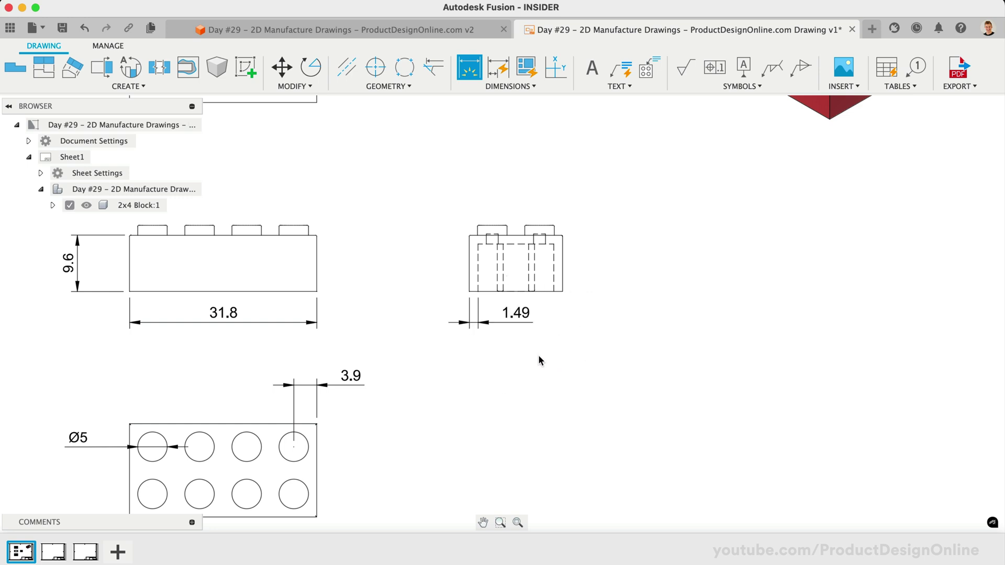
{"action": "scroll", "coordinate": [539, 358], "scroll_direction": "down", "scroll_amount": 3}
{"action": "scroll", "coordinate": [539, 358], "scroll_direction": "up", "scroll_amount": 5}
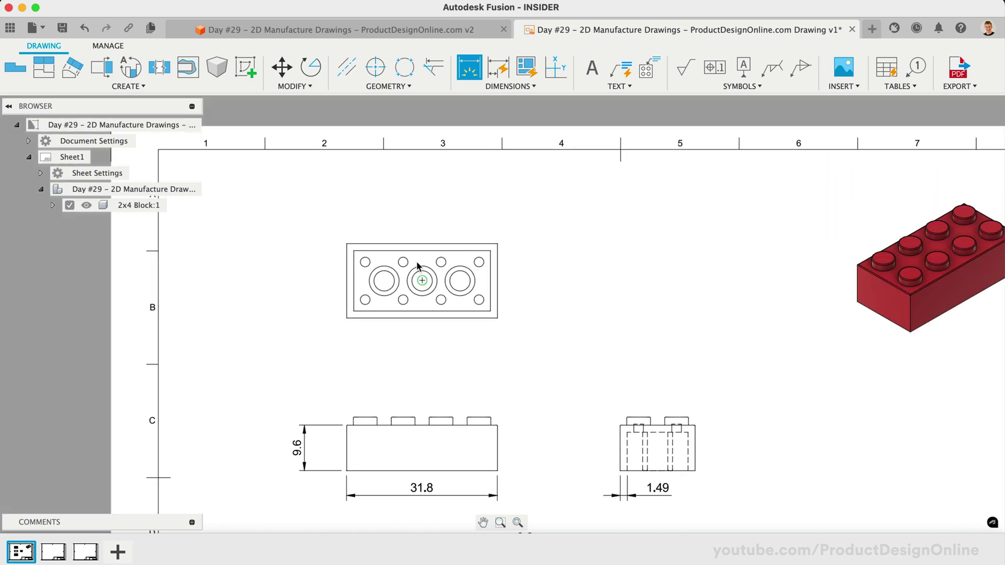
{"action": "scroll", "coordinate": [417, 282], "scroll_direction": "up", "scroll_amount": 5}
Step: Dimension the underside tubes as Ø4.3 inner and Ø6.3 outer diameters
{"action": "left_click", "coordinate": [480, 293]}
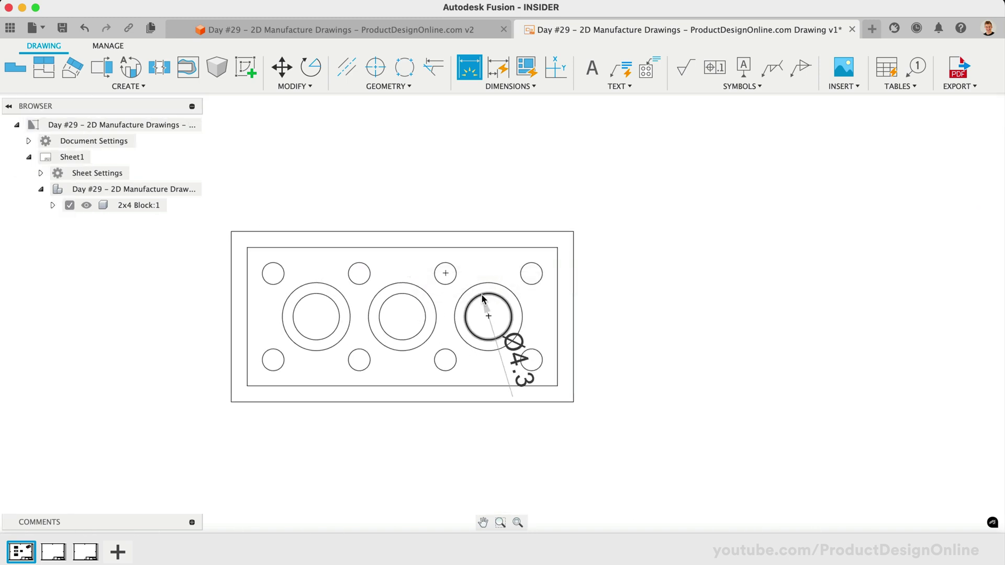
{"action": "left_click", "coordinate": [629, 317]}
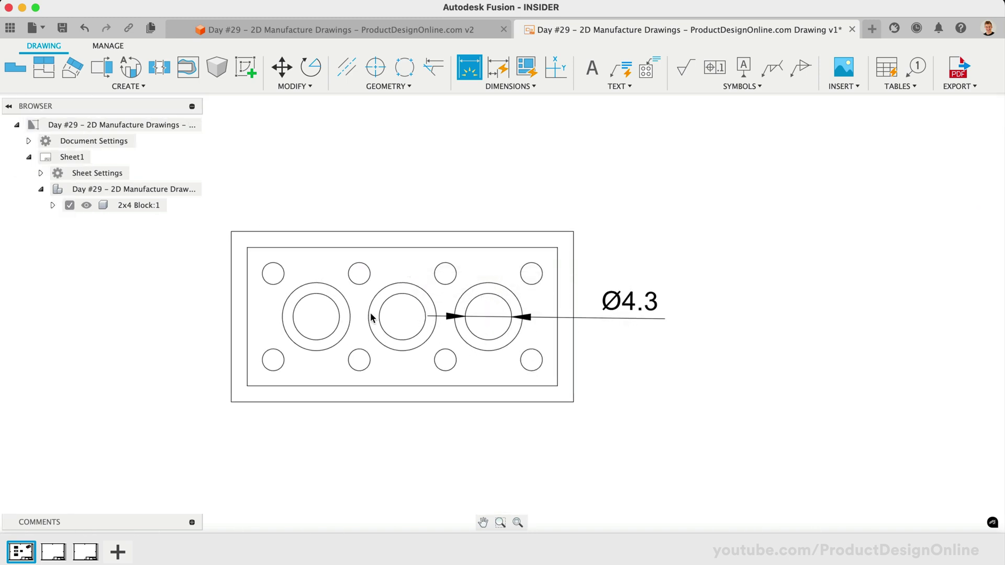
{"action": "left_click", "coordinate": [329, 285]}
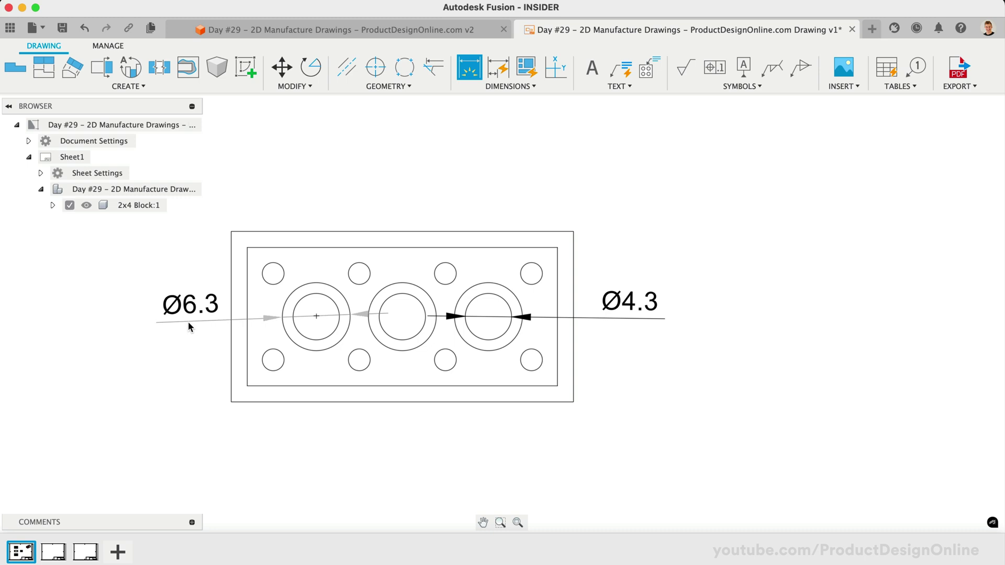
{"action": "left_click", "coordinate": [174, 312]}
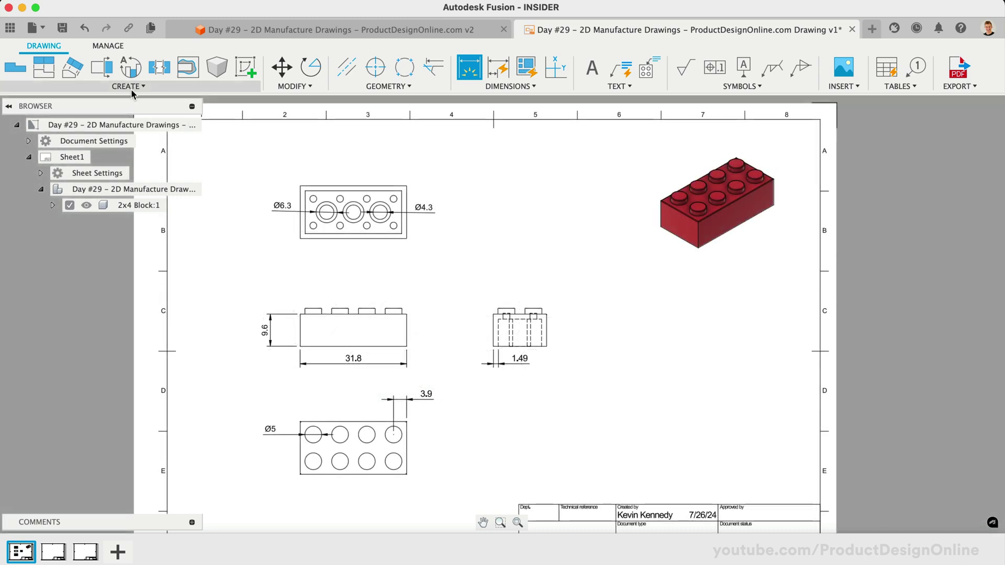
Step: Place detail view A of the front view's corner stud beside the side view, 8:1, visible edges only
{"action": "left_click", "coordinate": [130, 89]}
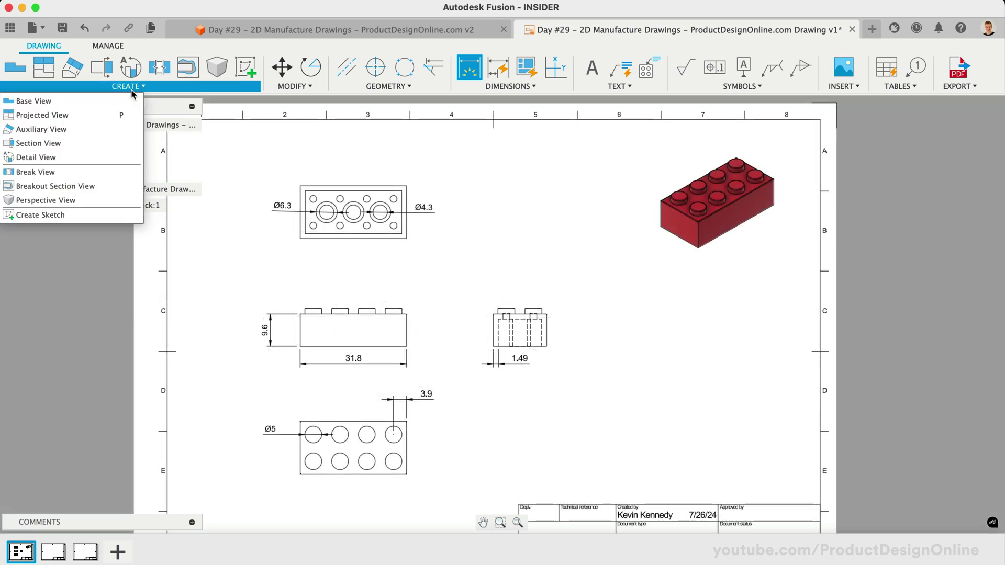
{"action": "left_click", "coordinate": [98, 155]}
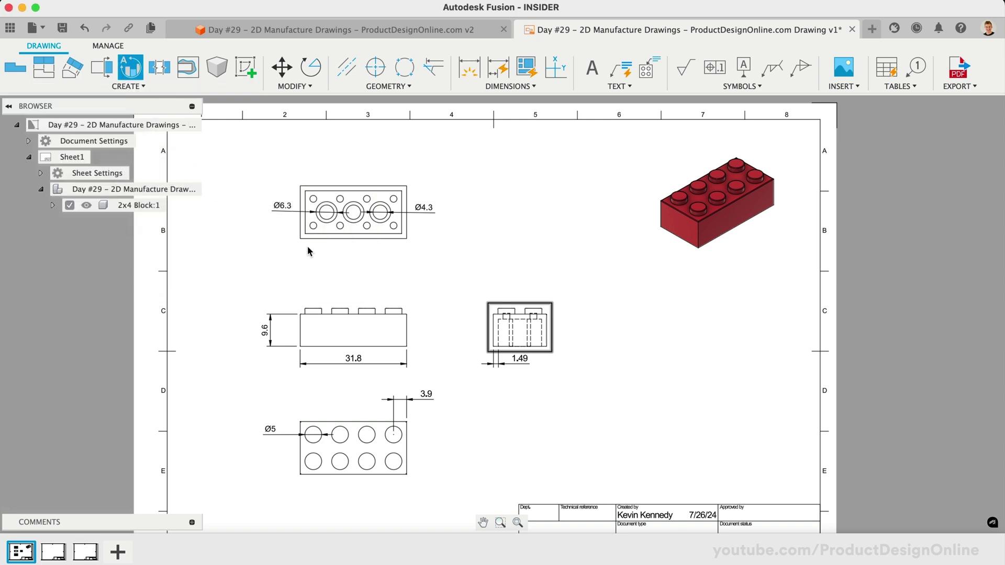
{"action": "left_click", "coordinate": [386, 312]}
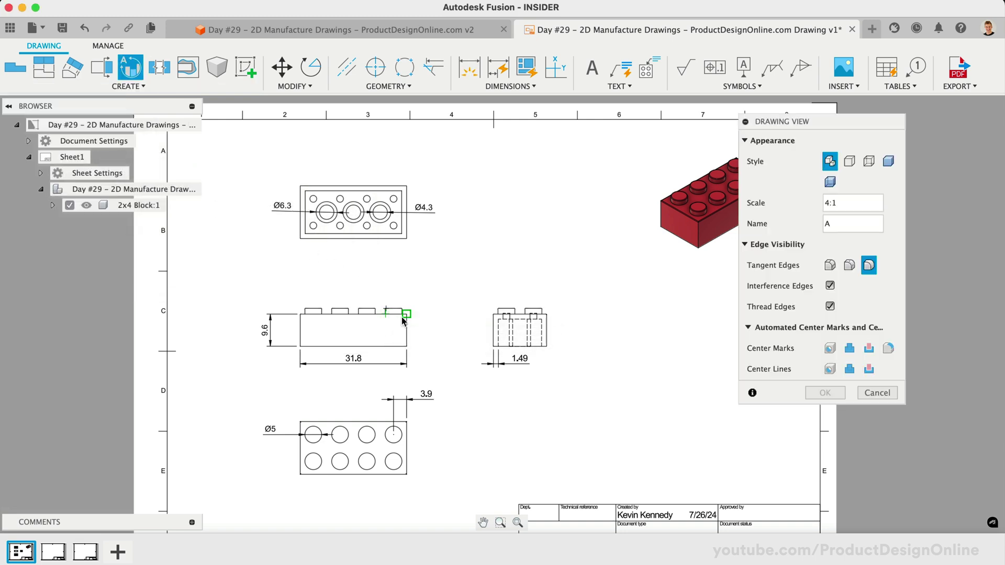
{"action": "scroll", "coordinate": [450, 337], "scroll_direction": "up", "scroll_amount": 3}
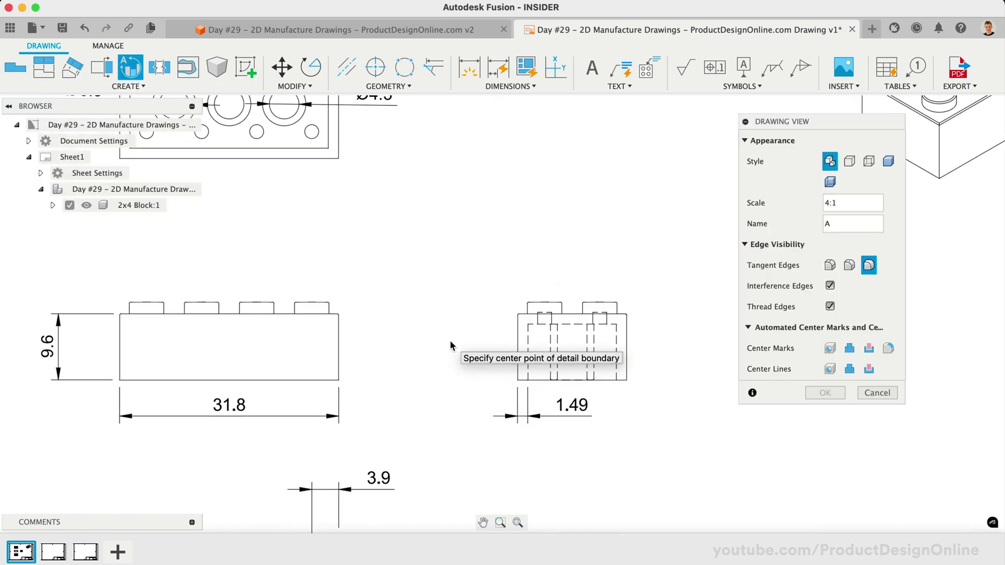
{"action": "left_click", "coordinate": [338, 316]}
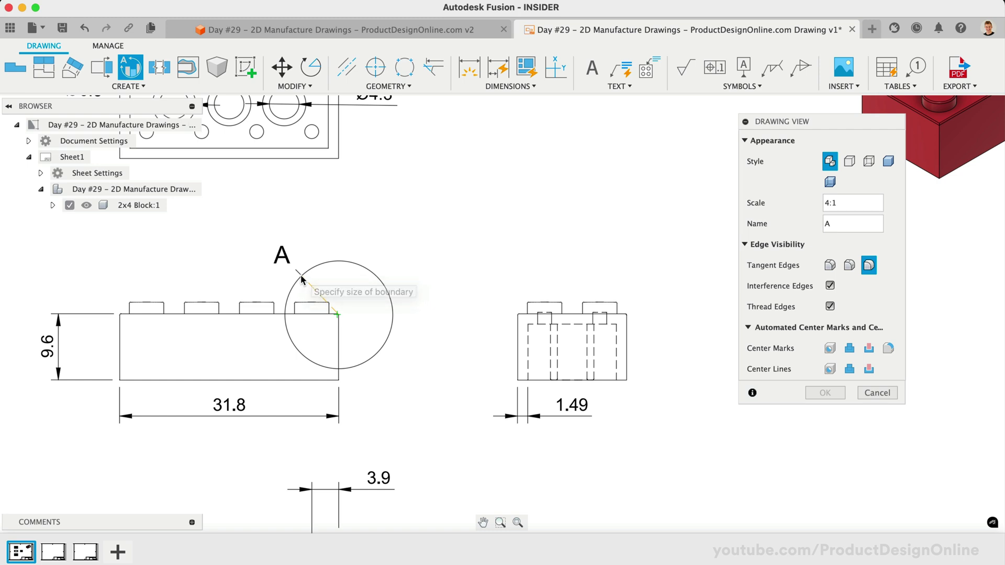
{"action": "left_click", "coordinate": [301, 280]}
{"action": "scroll", "coordinate": [370, 291], "scroll_direction": "down", "scroll_amount": 5}
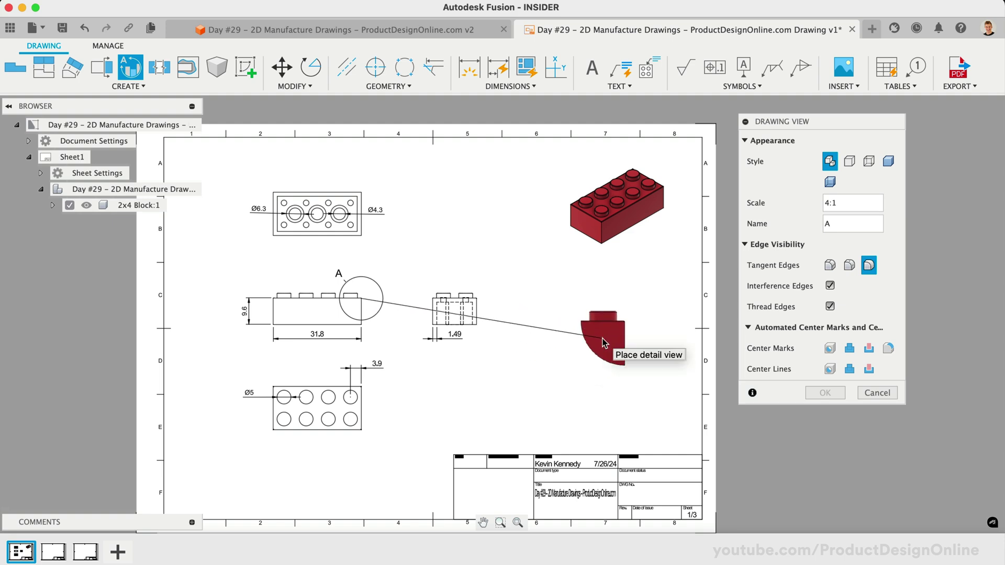
{"action": "left_click", "coordinate": [605, 343]}
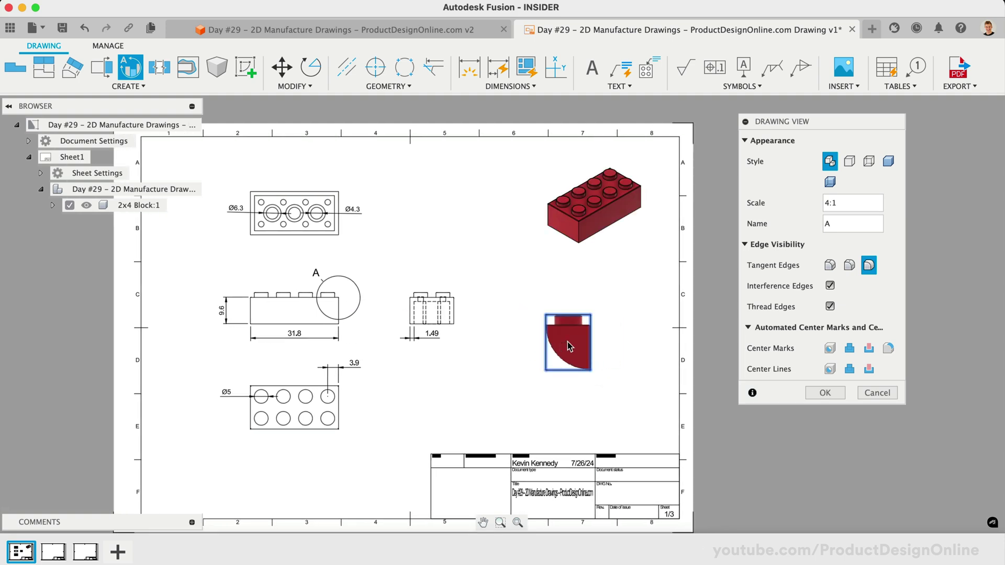
{"action": "left_click", "coordinate": [849, 162]}
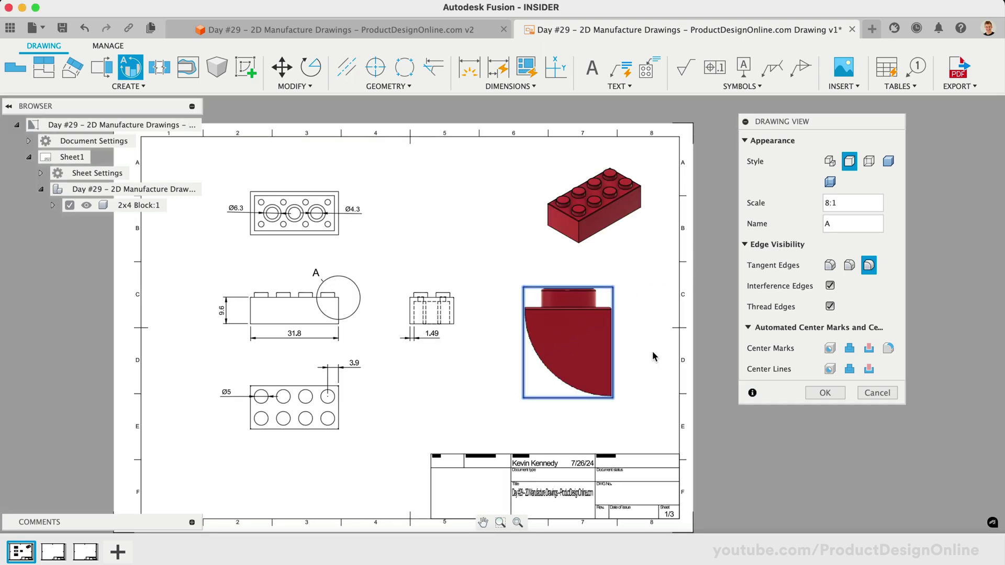
{"action": "left_click", "coordinate": [824, 393]}
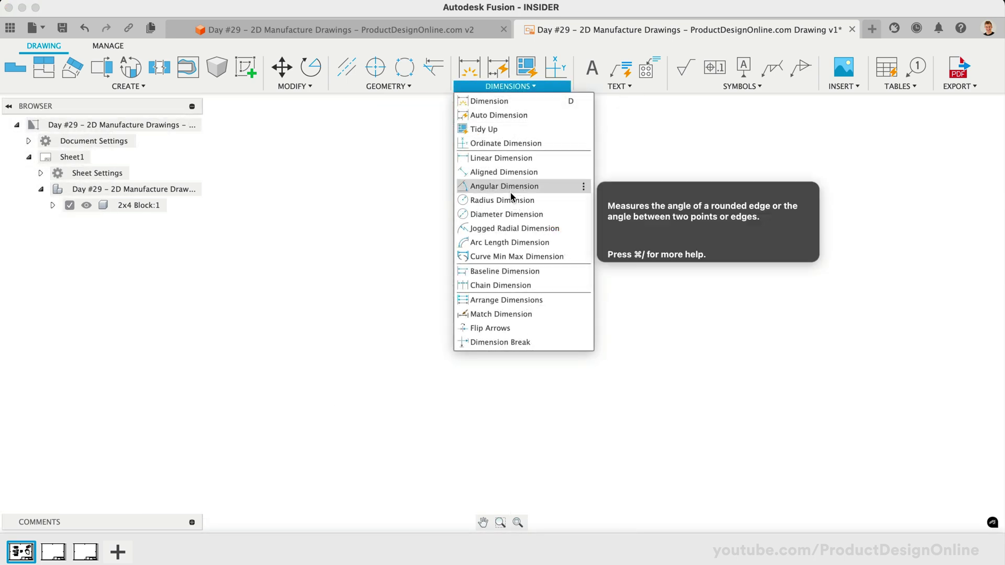
Step: Add R.2 radius dimensions to the block's corner fillet and the stud's top fillet
{"action": "left_click", "coordinate": [510, 201]}
{"action": "left_click", "coordinate": [488, 324]}
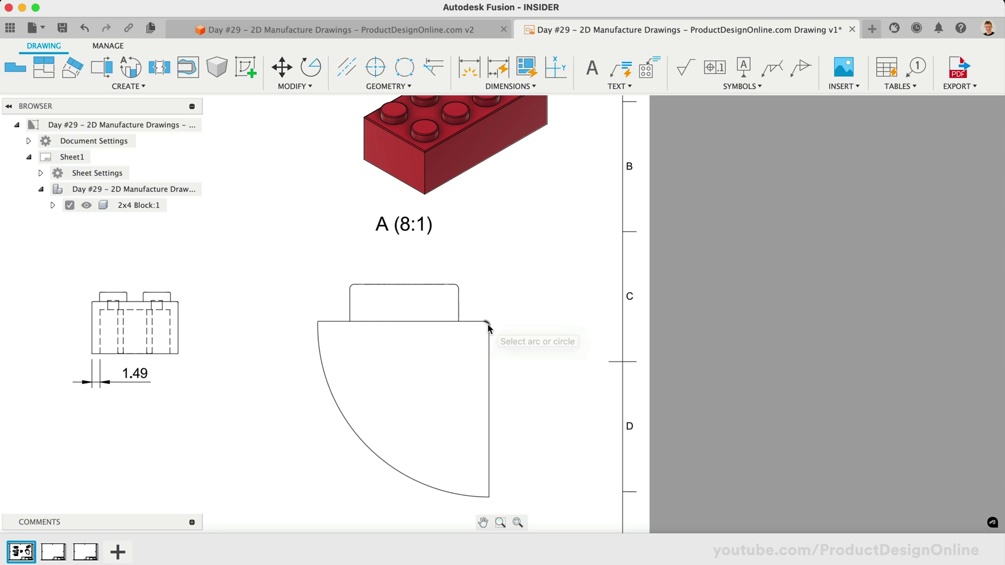
{"action": "left_click", "coordinate": [522, 300]}
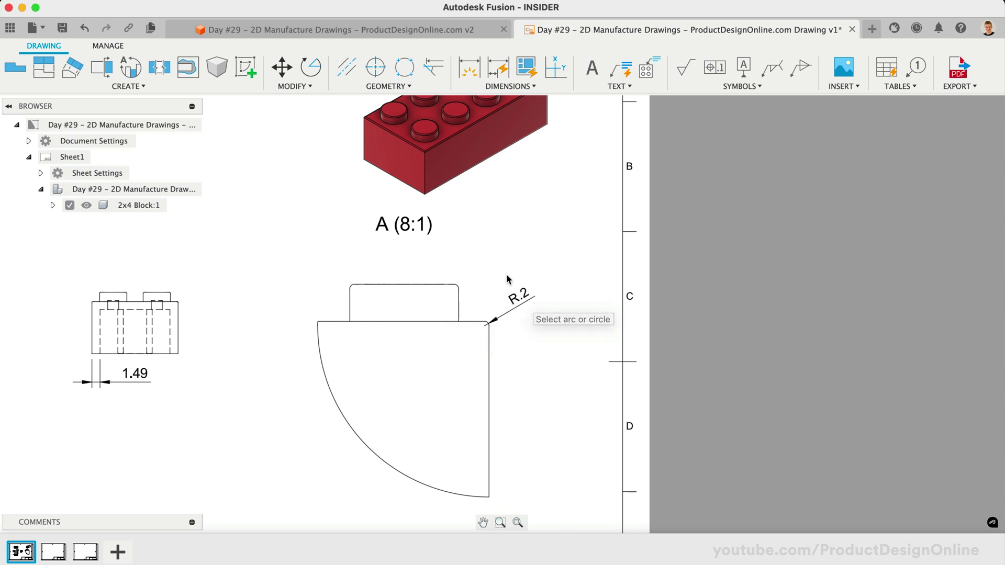
{"action": "left_click", "coordinate": [458, 289]}
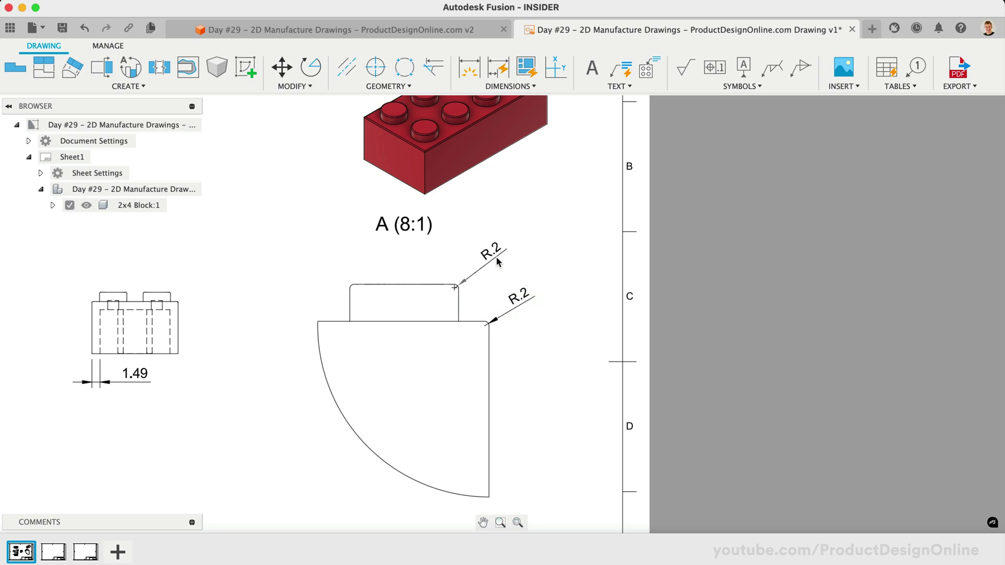
{"action": "left_click", "coordinate": [500, 267]}
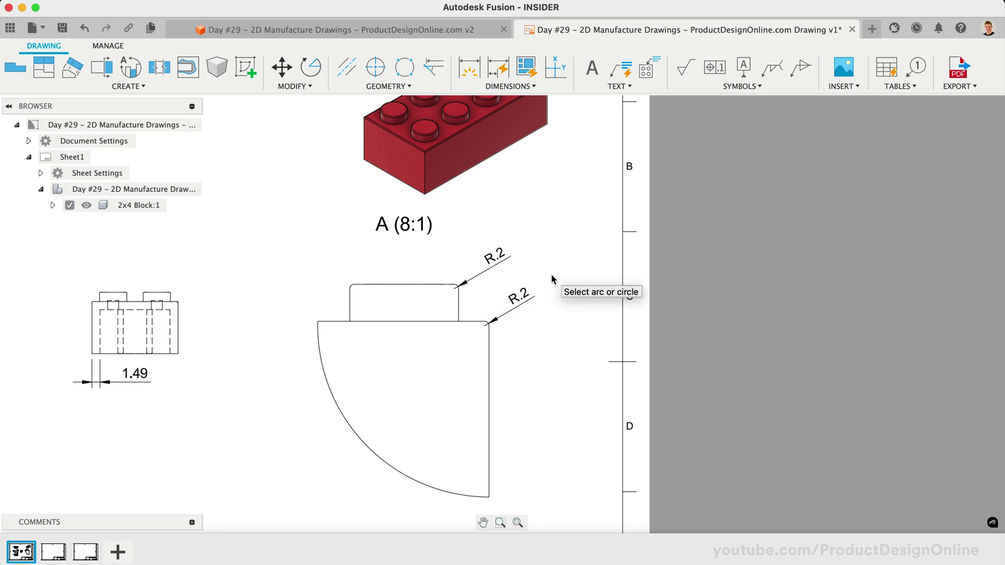
{"action": "scroll", "coordinate": [582, 302], "scroll_direction": "down", "scroll_amount": 2}
{"action": "scroll", "coordinate": [582, 302], "scroll_direction": "down", "scroll_amount": 3}
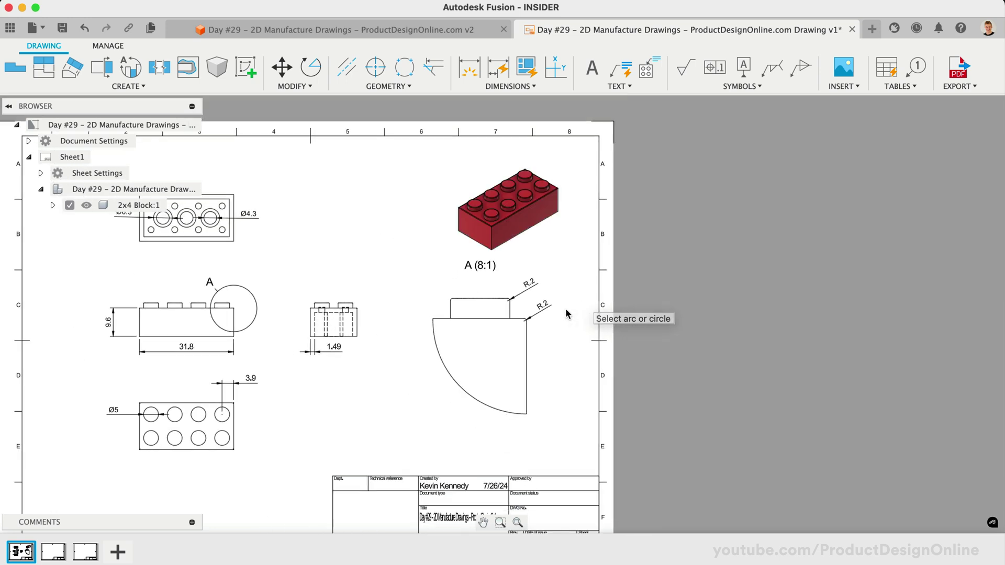
{"action": "scroll", "coordinate": [542, 321], "scroll_direction": "down", "scroll_amount": 2}
{"action": "middle_click_drag", "start_coordinate": [464, 333], "coordinate": [528, 327]}
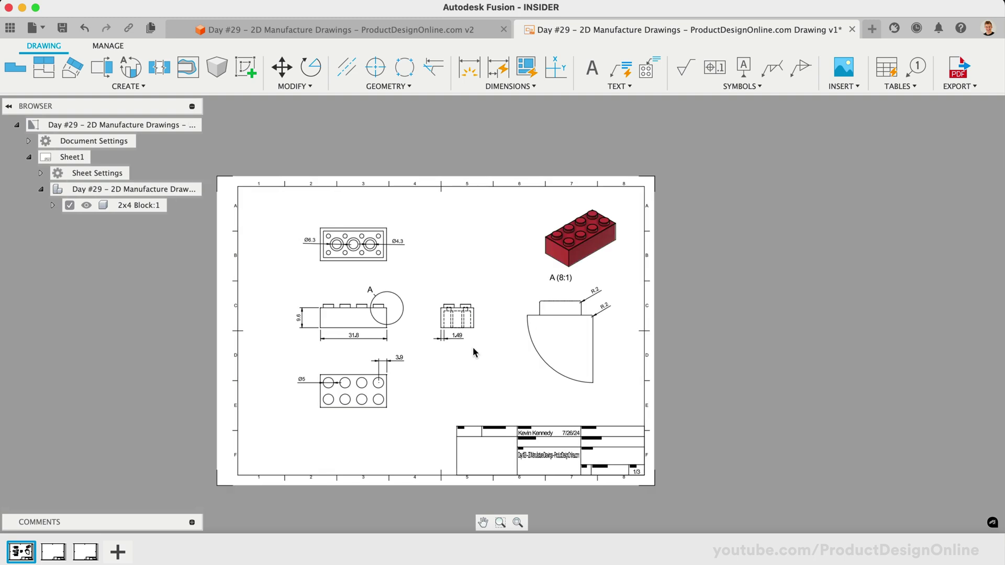
{"action": "scroll", "coordinate": [474, 352], "scroll_direction": "up", "scroll_amount": 3}
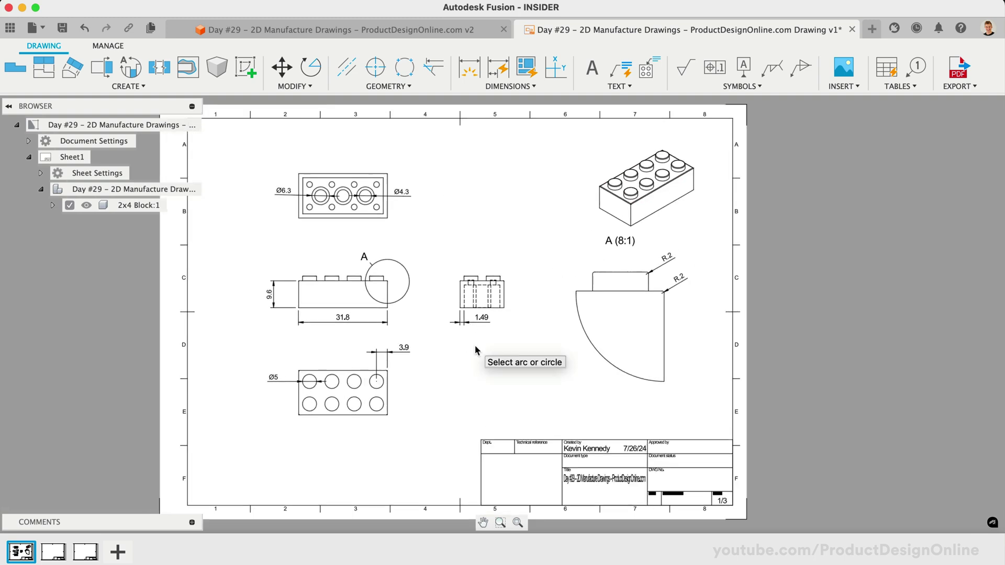
{"action": "scroll", "coordinate": [475, 348], "scroll_direction": "up", "scroll_amount": 1}
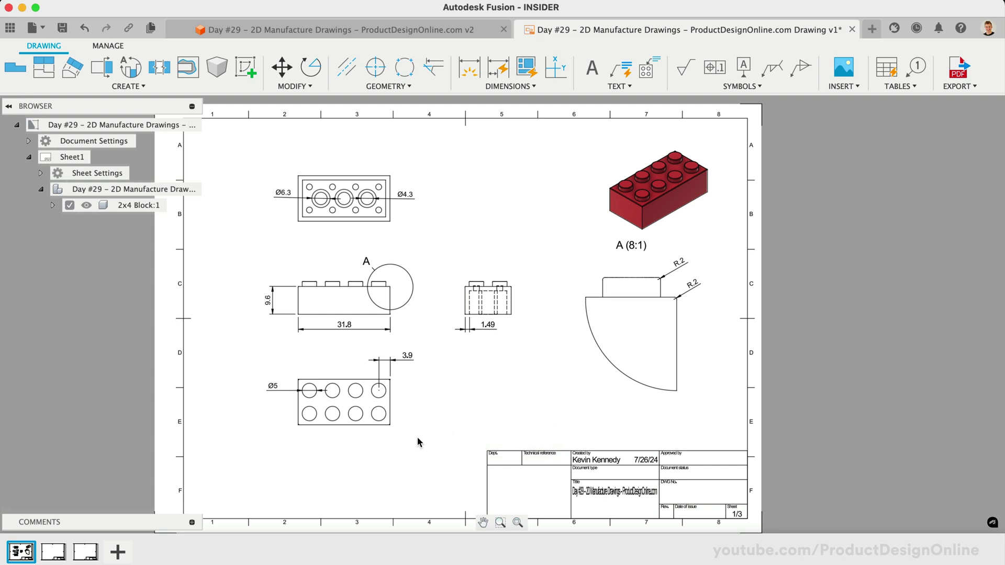
{"action": "middle_click_drag", "start_coordinate": [420, 448], "coordinate": [419, 446]}
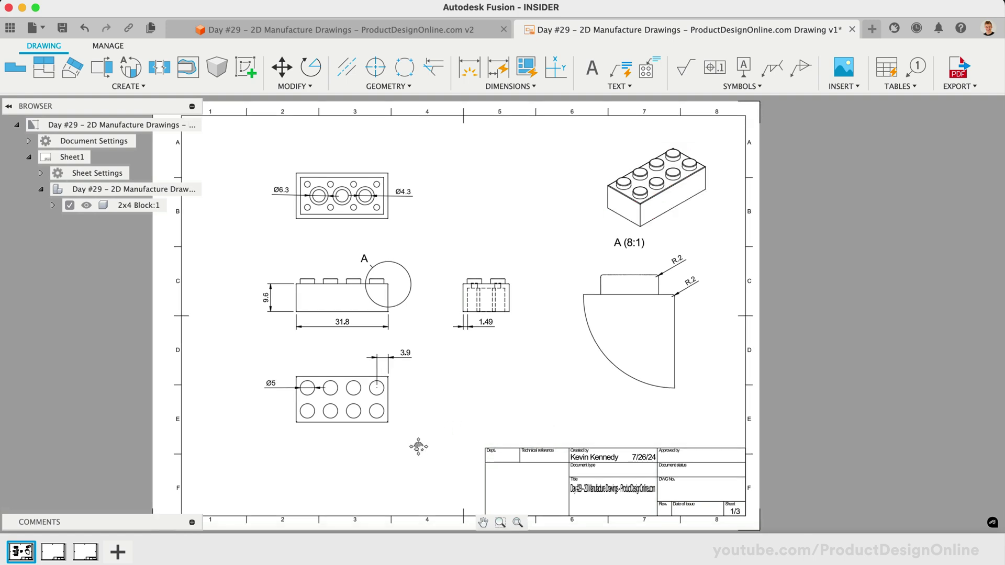
Step: Zoom to the title block and open its attribute fields, finishing without any edits
{"action": "scroll", "coordinate": [419, 446], "scroll_direction": "up", "scroll_amount": 2}
{"action": "scroll", "coordinate": [541, 442], "scroll_direction": "up", "scroll_amount": 5}
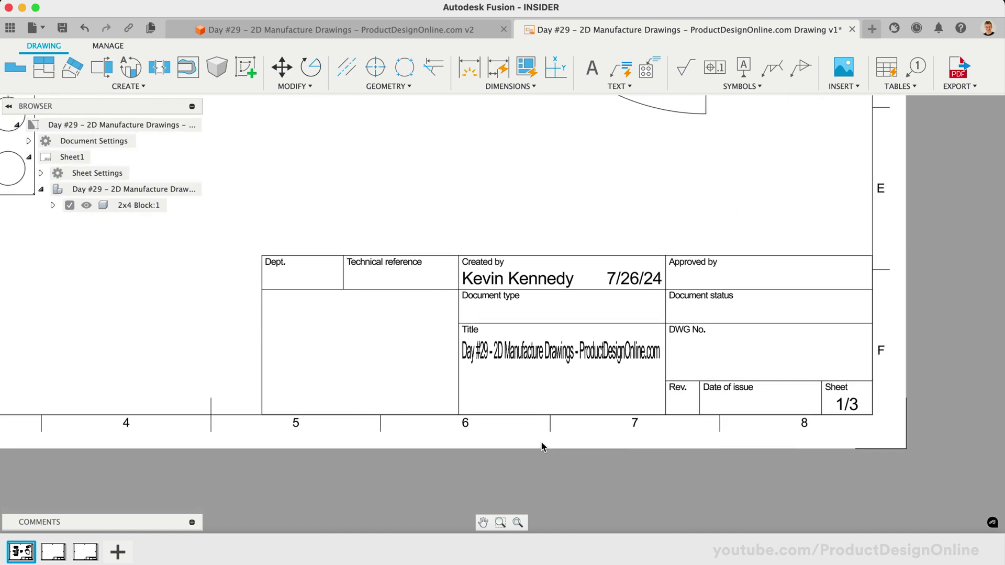
{"action": "scroll", "coordinate": [541, 442], "scroll_direction": "right", "scroll_amount": 2}
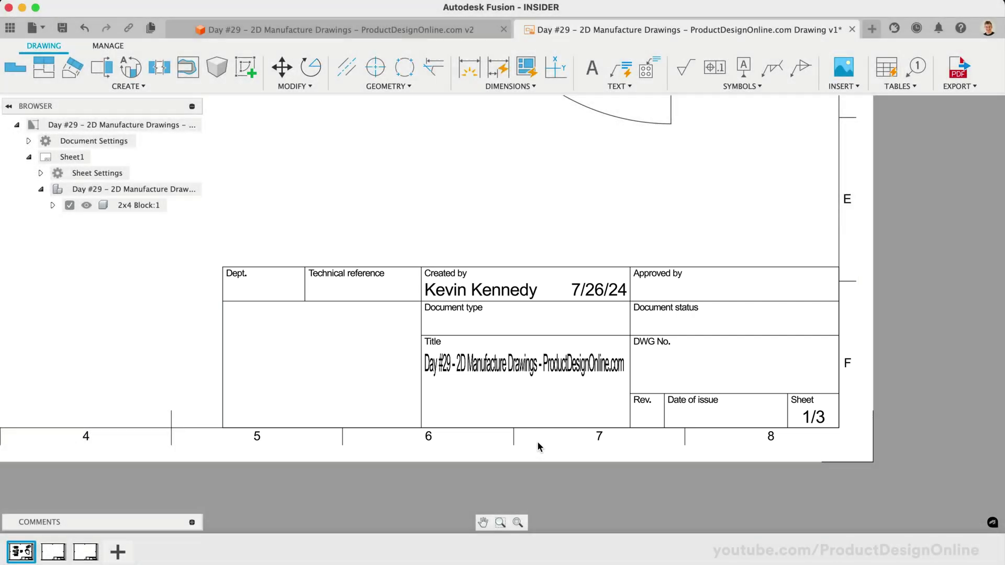
{"action": "double_click", "coordinate": [558, 358]}
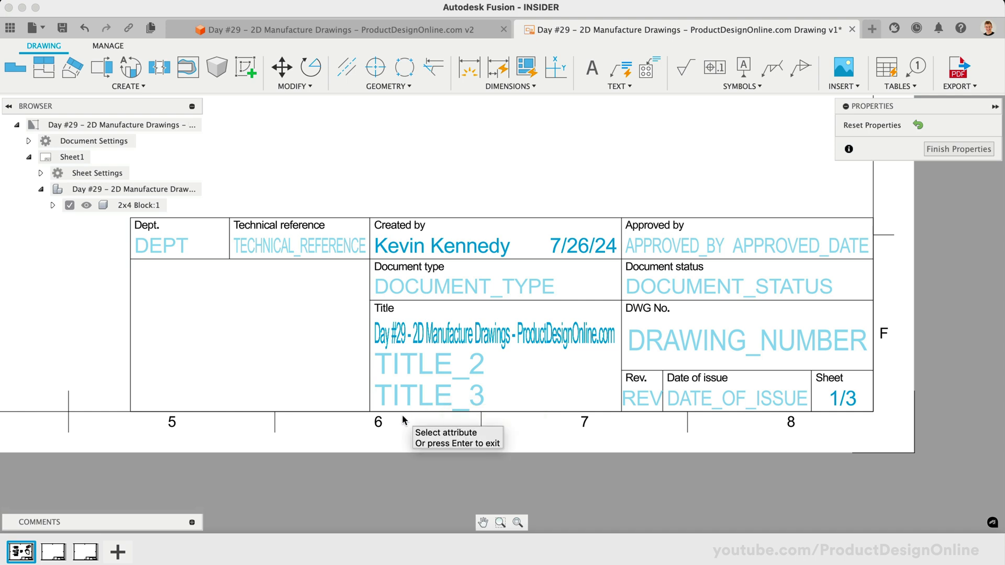
{"action": "left_click", "coordinate": [956, 149]}
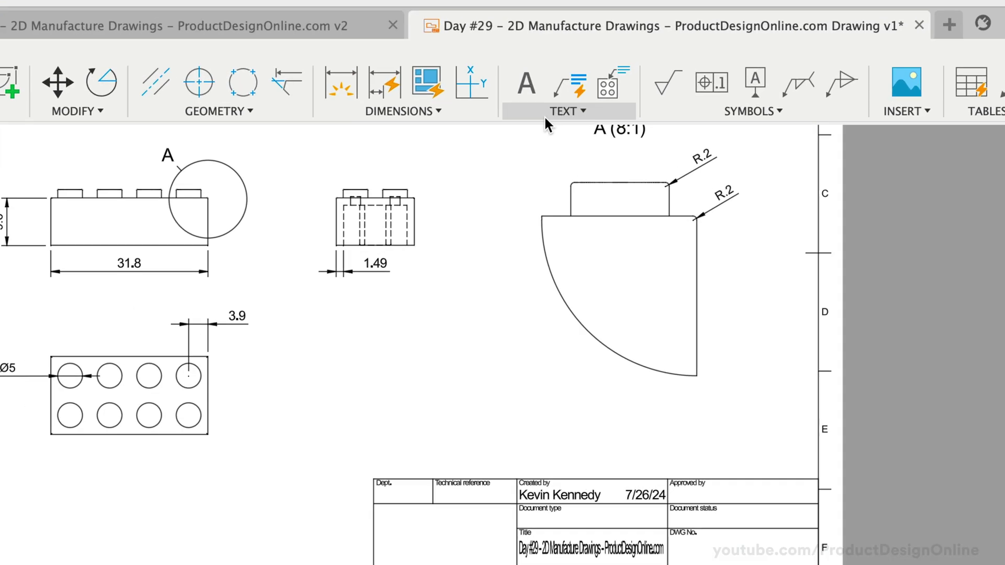
{"action": "left_click", "coordinate": [619, 85]}
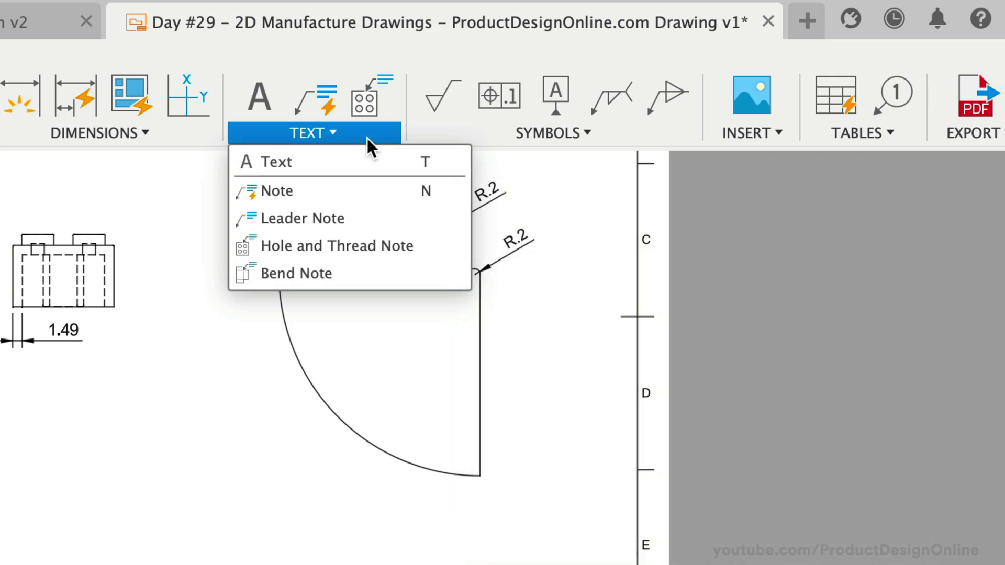
Step: Browse the SYMBOLS and TABLES menus, fit the whole sheet in view, and show EXPORT formats
{"action": "mouse_move", "coordinate": [444, 144]}
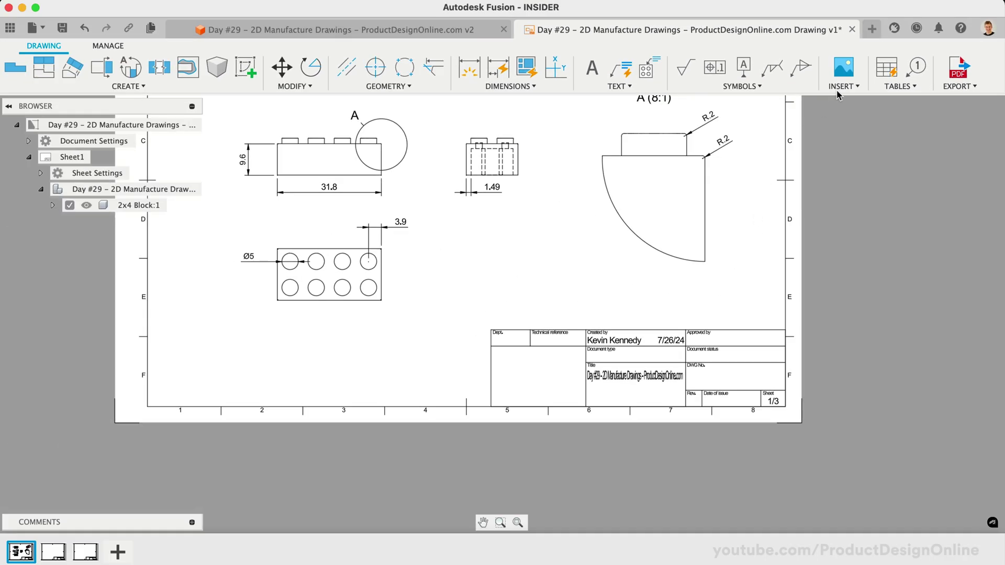
{"action": "left_click", "coordinate": [898, 86]}
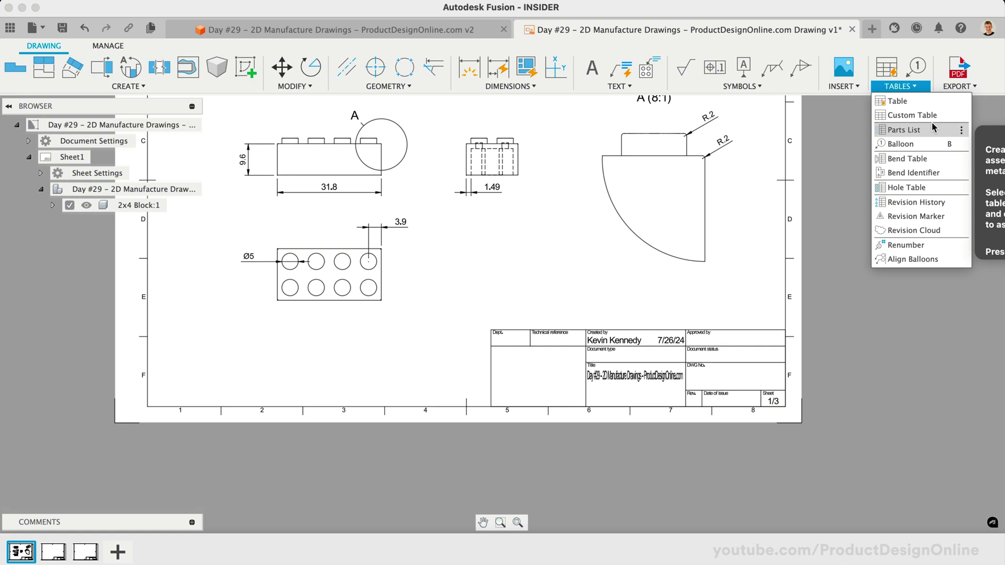
{"action": "left_click", "coordinate": [744, 219]}
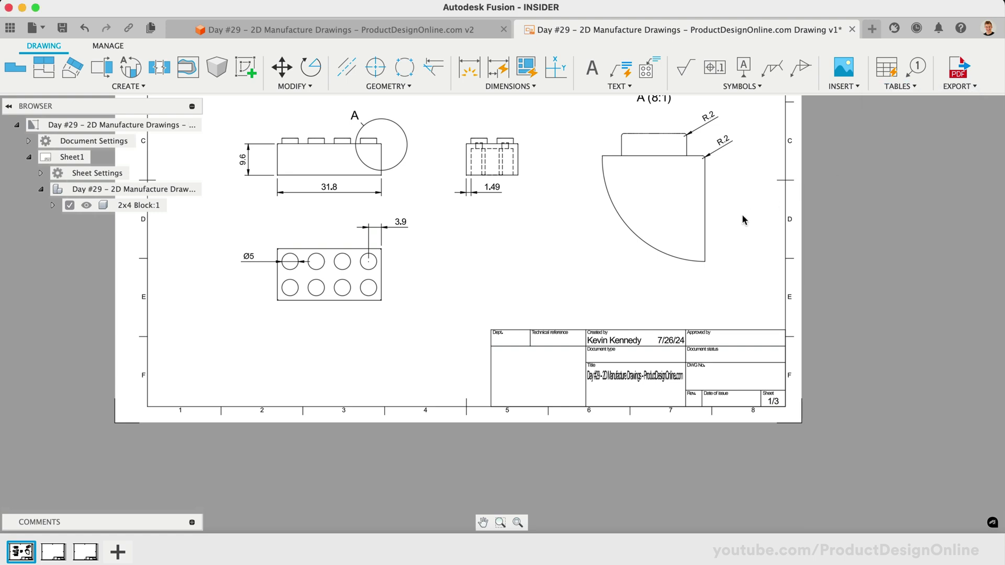
{"action": "scroll", "coordinate": [526, 282], "scroll_direction": "down", "scroll_amount": 4}
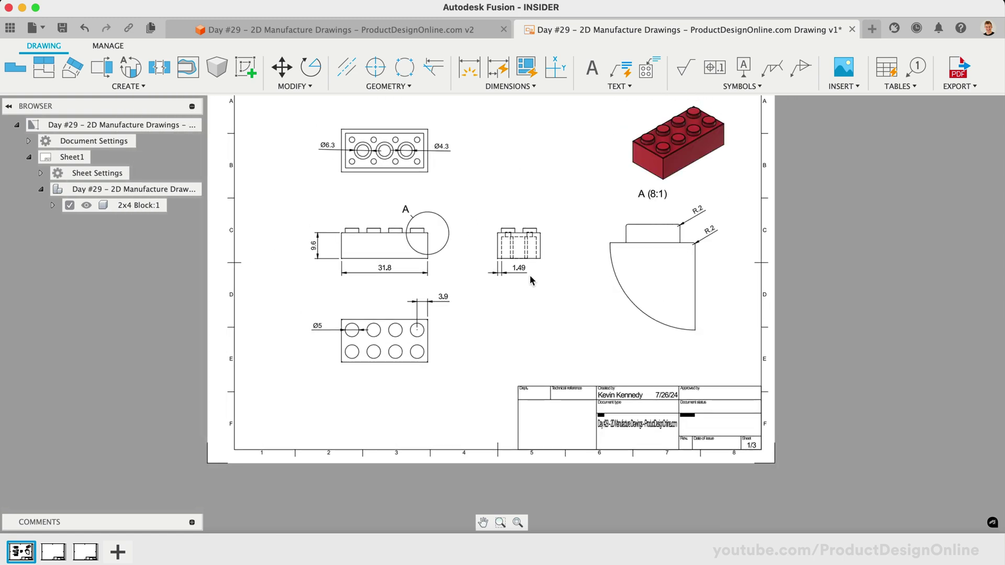
{"action": "middle_click_drag", "start_coordinate": [526, 280], "coordinate": [543, 332]}
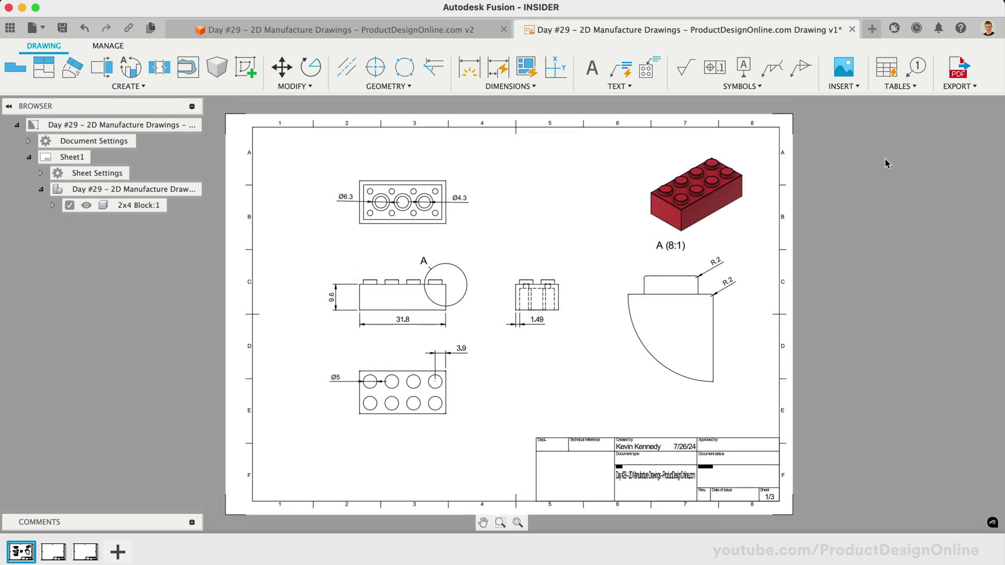
{"action": "left_click", "coordinate": [956, 87]}
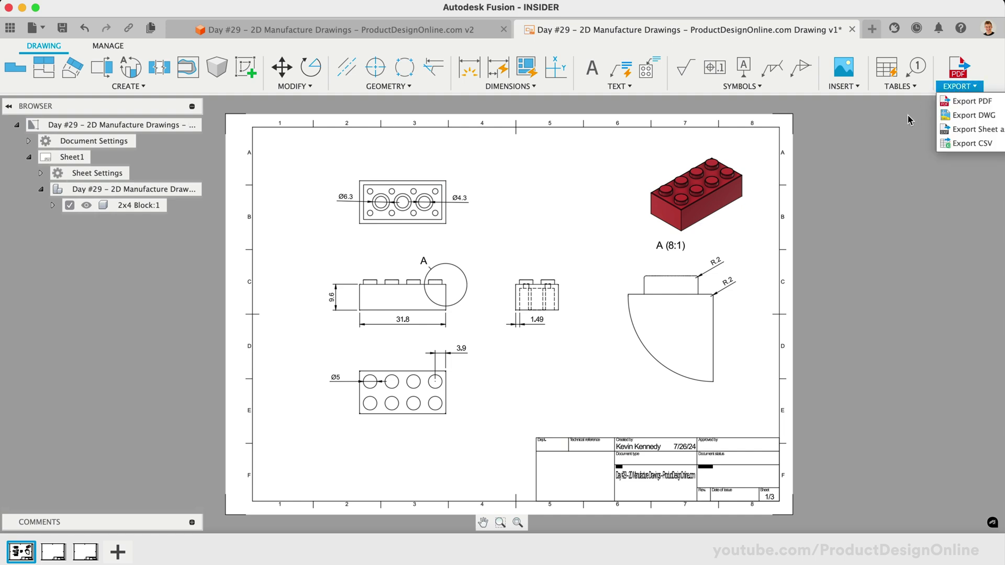
Step: Export the drawing as PDF, then widen the 2x4 block's new Create Drawing dialog
{"action": "left_click", "coordinate": [996, 105]}
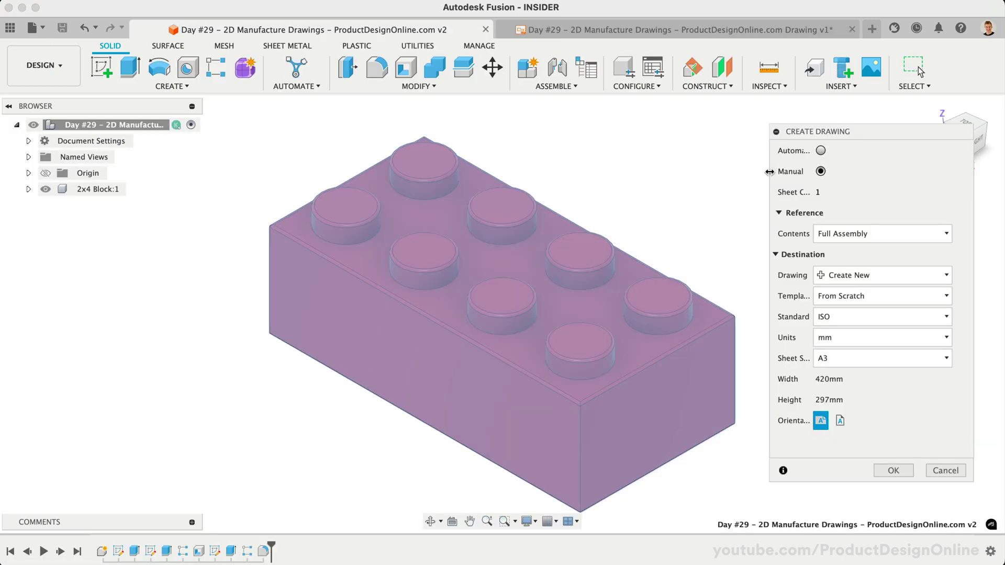
{"action": "mouse_move", "coordinate": [769, 170]}
{"action": "left_mouse_down"}
{"action": "mouse_move", "coordinate": [681, 172]}
{"action": "mouse_move", "coordinate": [826, 178]}
{"action": "mouse_move", "coordinate": [754, 180]}
{"action": "mouse_move", "coordinate": [738, 192]}
{"action": "left_mouse_up"}
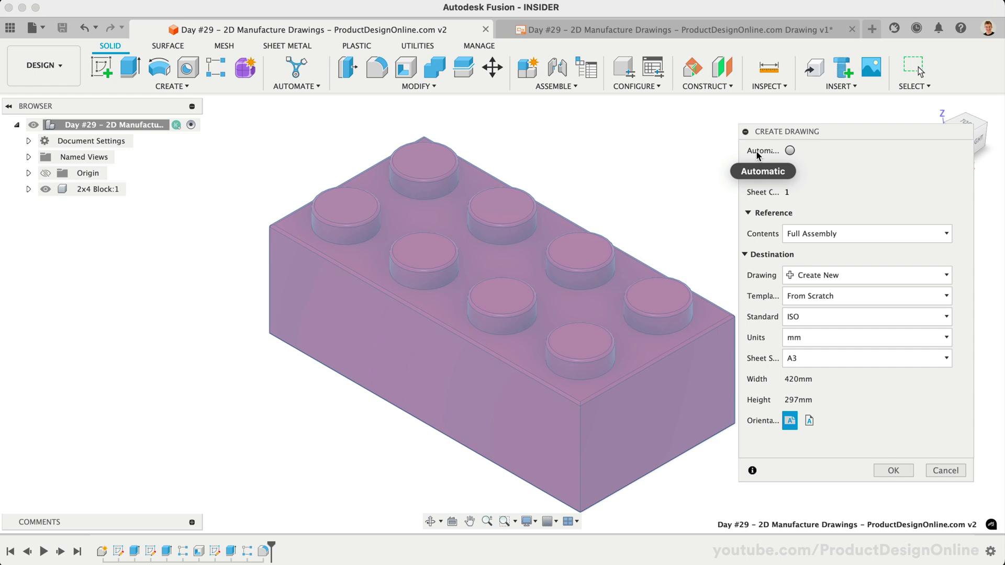
Step: Generate the drawing in Automatic mode and check its job status reads Complete
{"action": "left_click", "coordinate": [789, 150]}
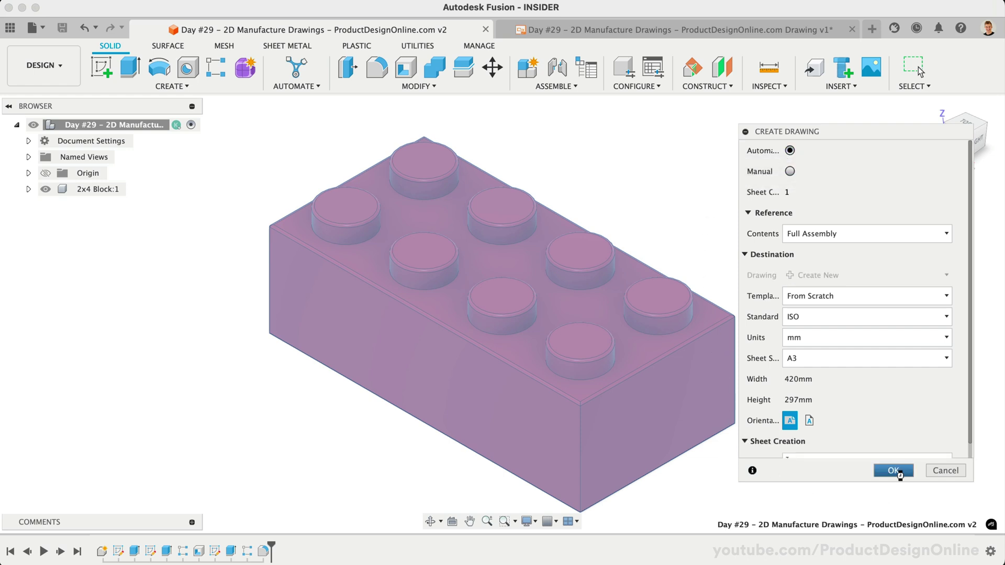
{"action": "left_click", "coordinate": [894, 471]}
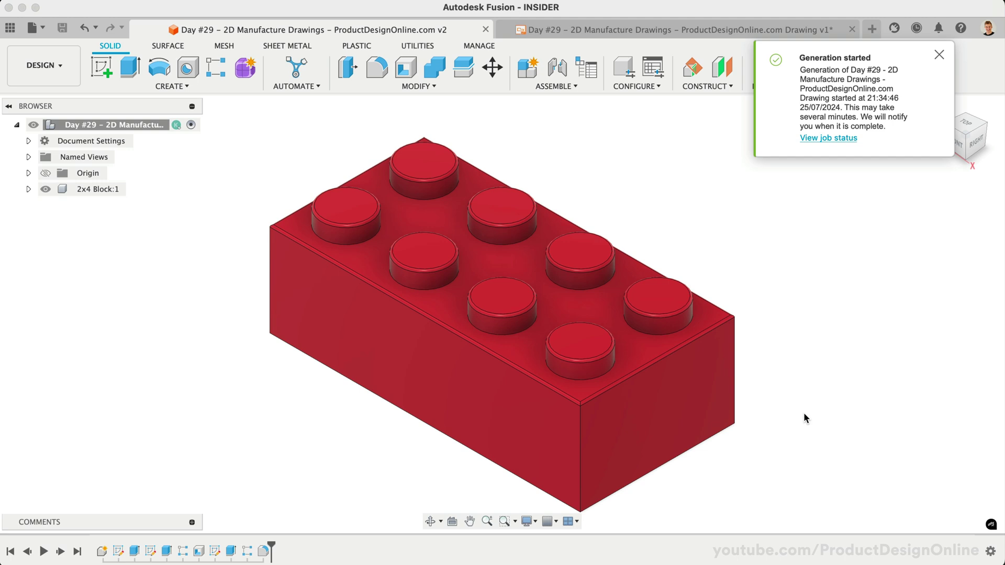
{"action": "left_click", "coordinate": [826, 139]}
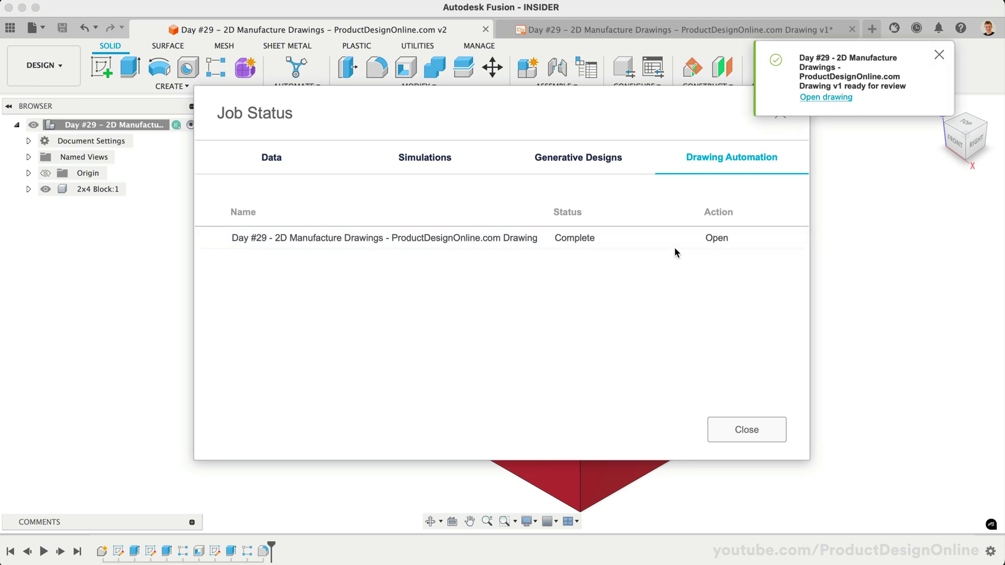
Step: Open the generated drawing and apply the Symmetric with Baseline Dimensions recipe at lower density
{"action": "left_click", "coordinate": [716, 238]}
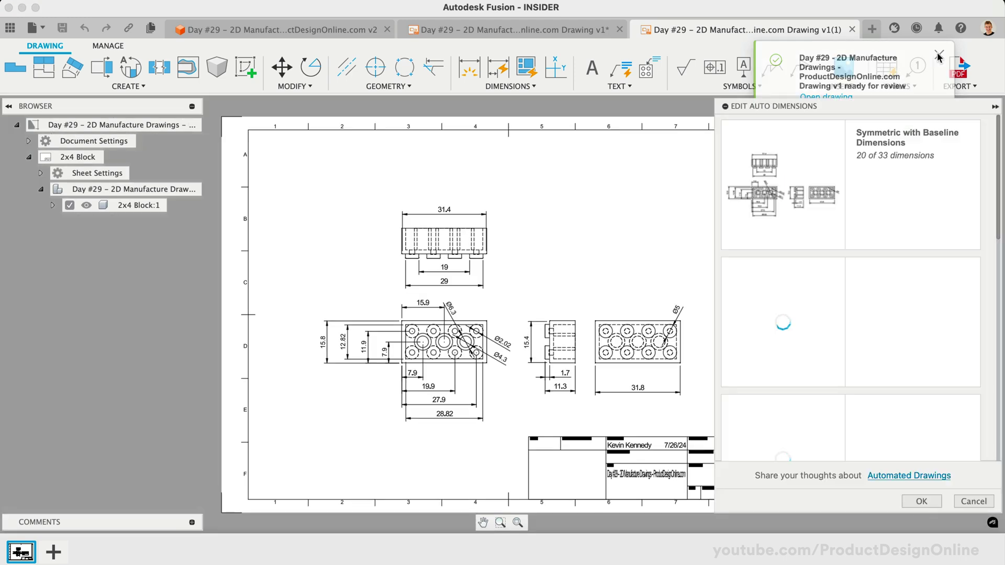
{"action": "left_click", "coordinate": [935, 57]}
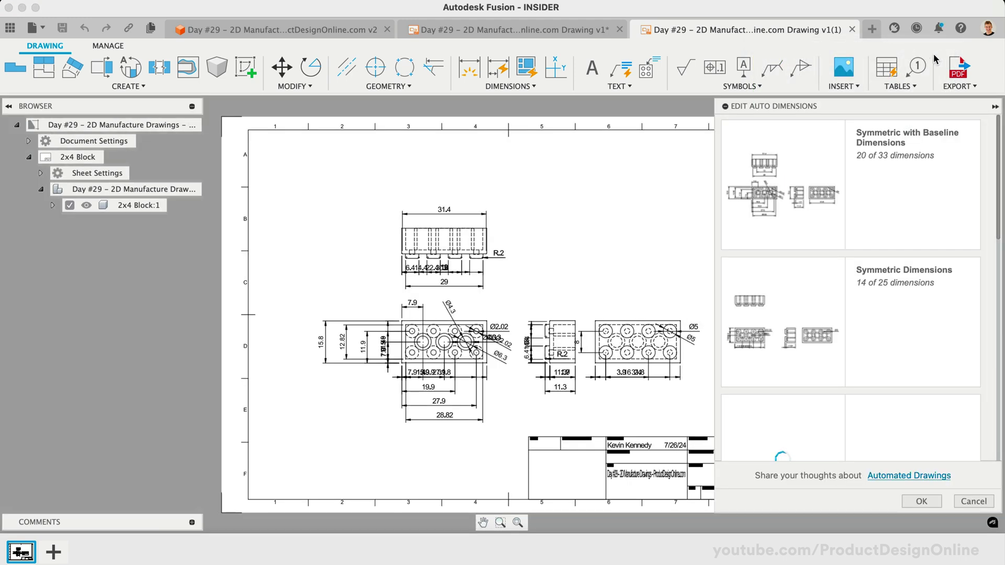
{"action": "left_click", "coordinate": [742, 225]}
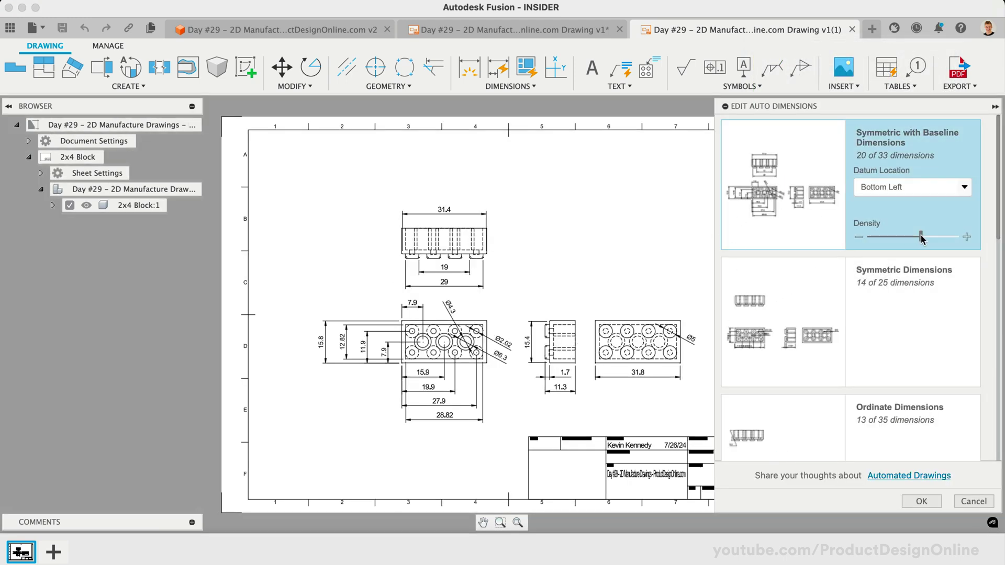
{"action": "mouse_move", "coordinate": [921, 236]}
{"action": "left_mouse_down"}
{"action": "mouse_move", "coordinate": [904, 238]}
{"action": "mouse_move", "coordinate": [915, 238]}
{"action": "left_mouse_up"}
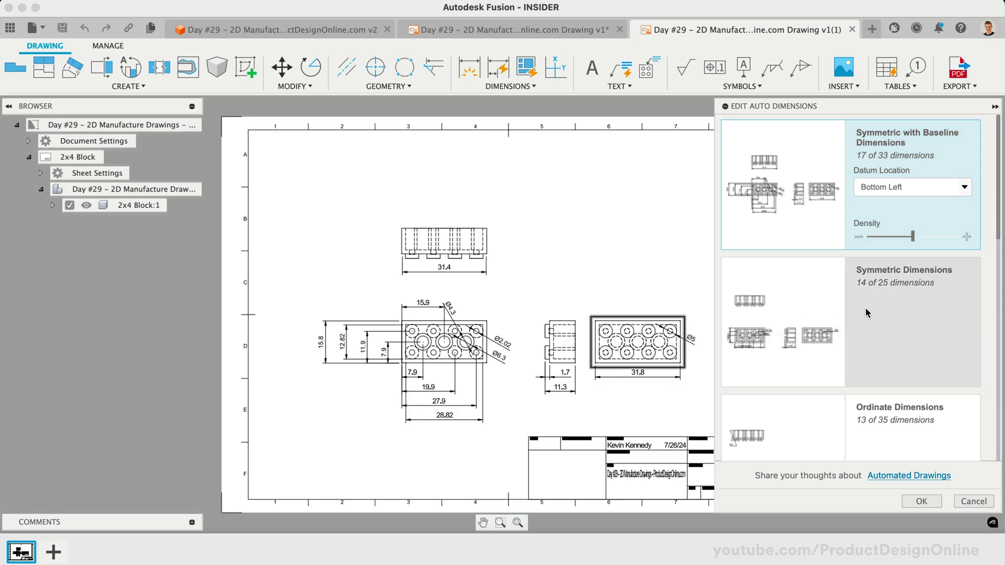
Step: Preview the Symmetric and Overall Dimensions recipes, then accept Symmetric with Baseline Dimensions
{"action": "left_click", "coordinate": [819, 345]}
{"action": "scroll", "coordinate": [820, 345], "scroll_direction": "down", "scroll_amount": 10}
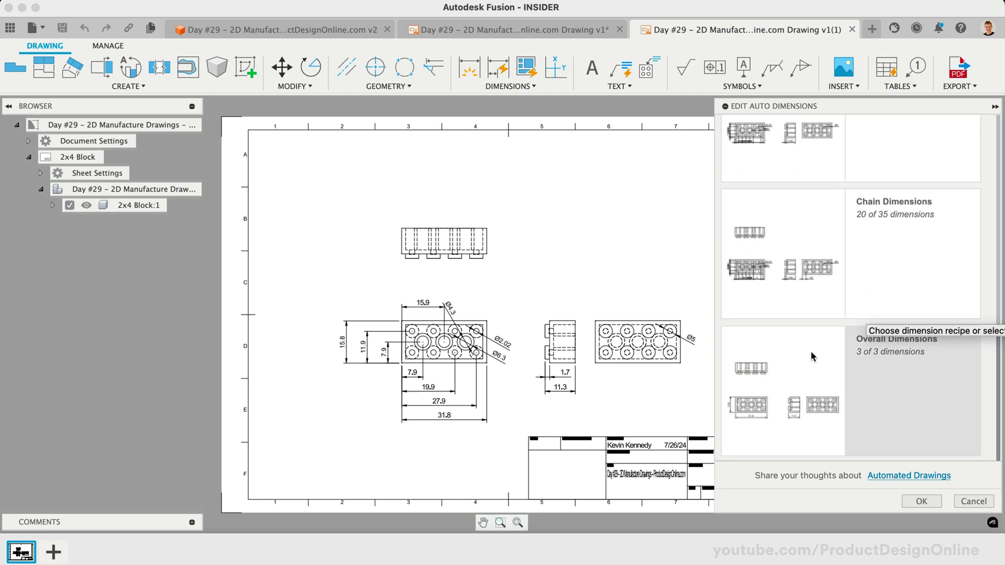
{"action": "left_click", "coordinate": [808, 351]}
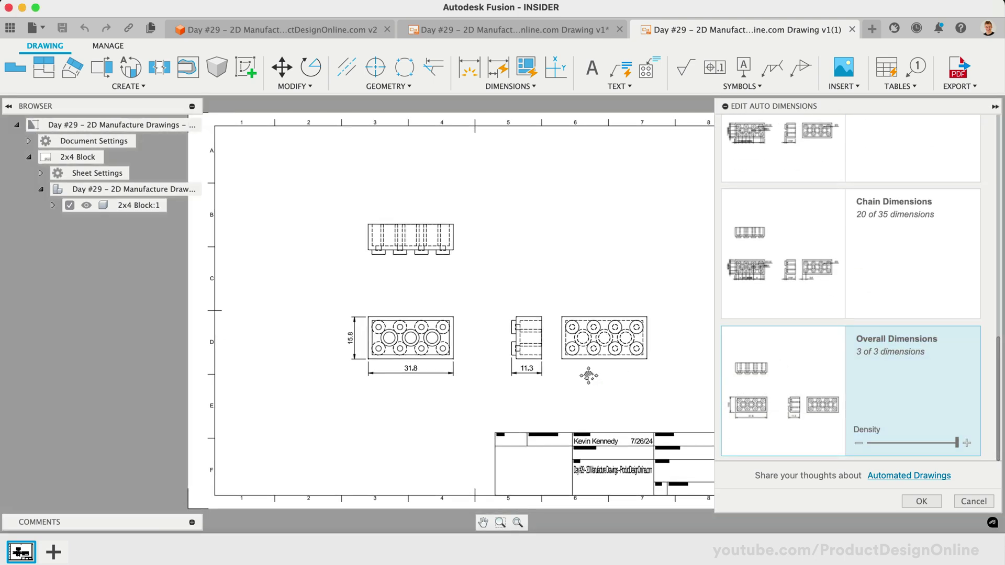
{"action": "scroll", "coordinate": [803, 378], "scroll_direction": "up", "scroll_amount": 10}
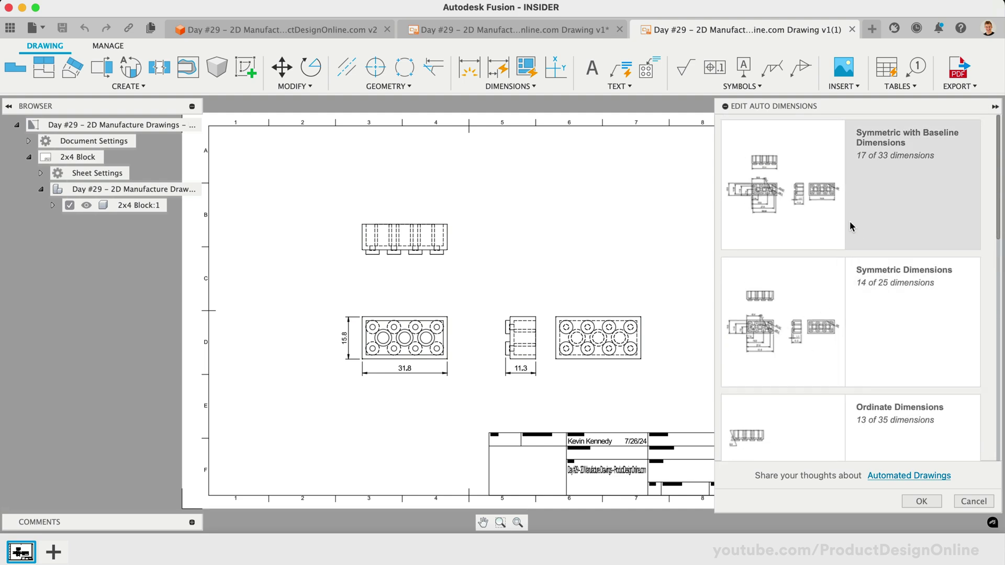
{"action": "left_click", "coordinate": [824, 213]}
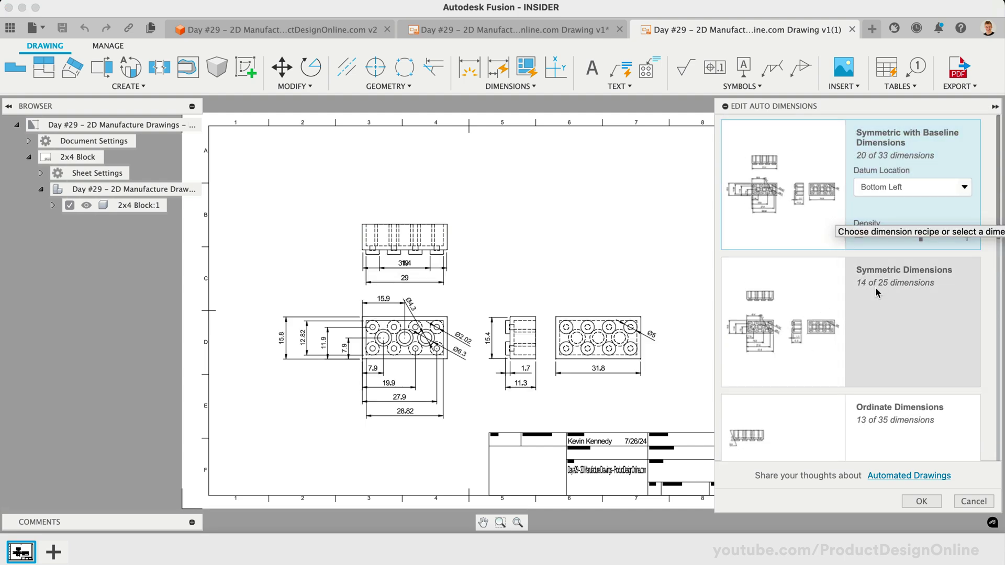
{"action": "left_click", "coordinate": [916, 503]}
Step: Inspect the 31.8 width dimension and leave it unchanged
{"action": "scroll", "coordinate": [512, 414], "scroll_direction": "up", "scroll_amount": 3}
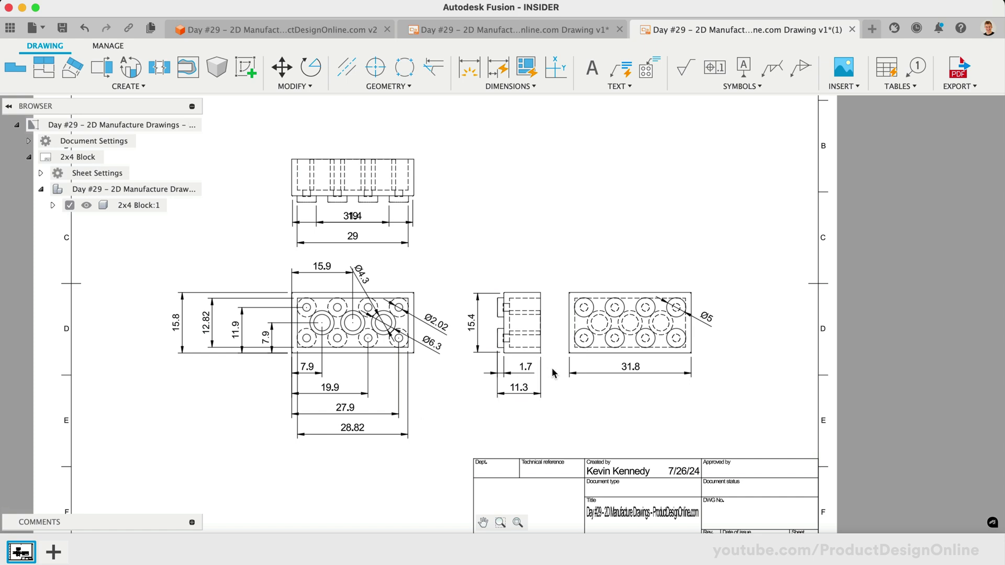
{"action": "left_click", "coordinate": [631, 369]}
{"action": "double_click", "coordinate": [630, 369]}
{"action": "left_click", "coordinate": [650, 386]}
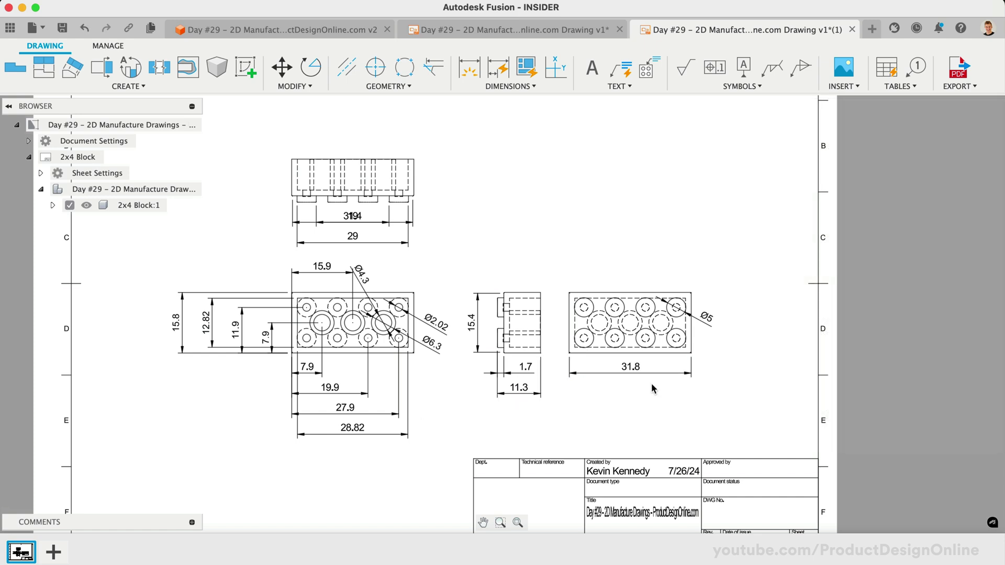